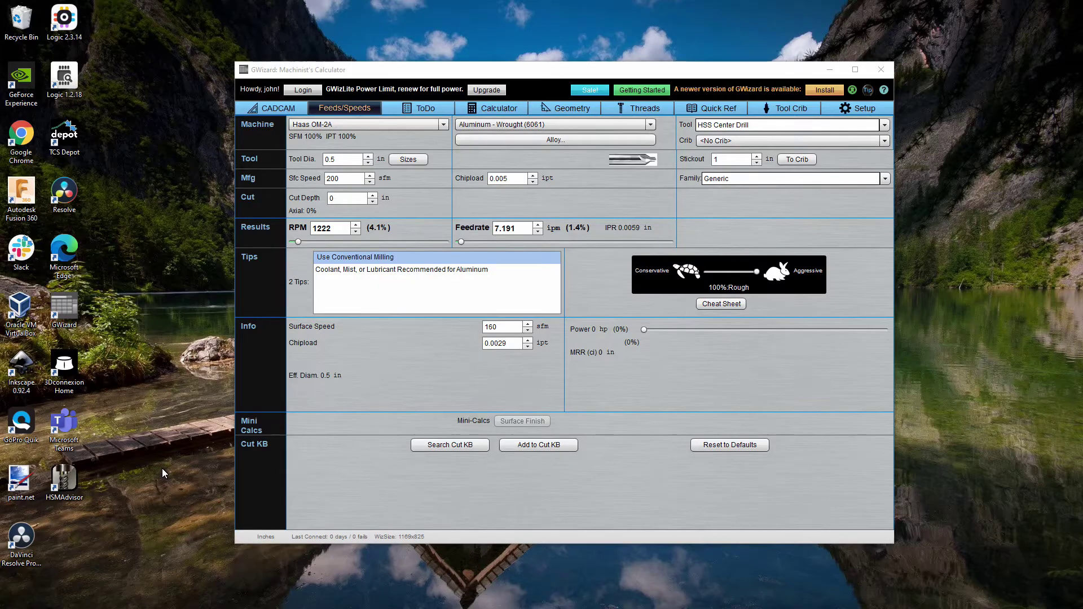
Enter a 0.02 in tool diameter in GWizard, giving 30000 RPM and 14.188 ipm.
left_click(355, 159)
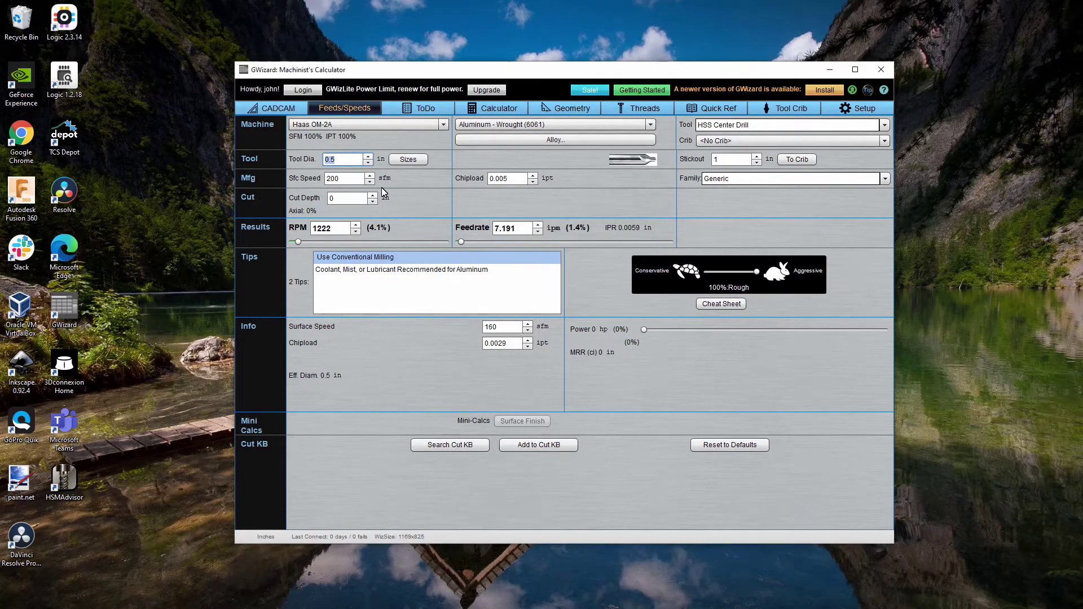
type(".02")
key("Return")
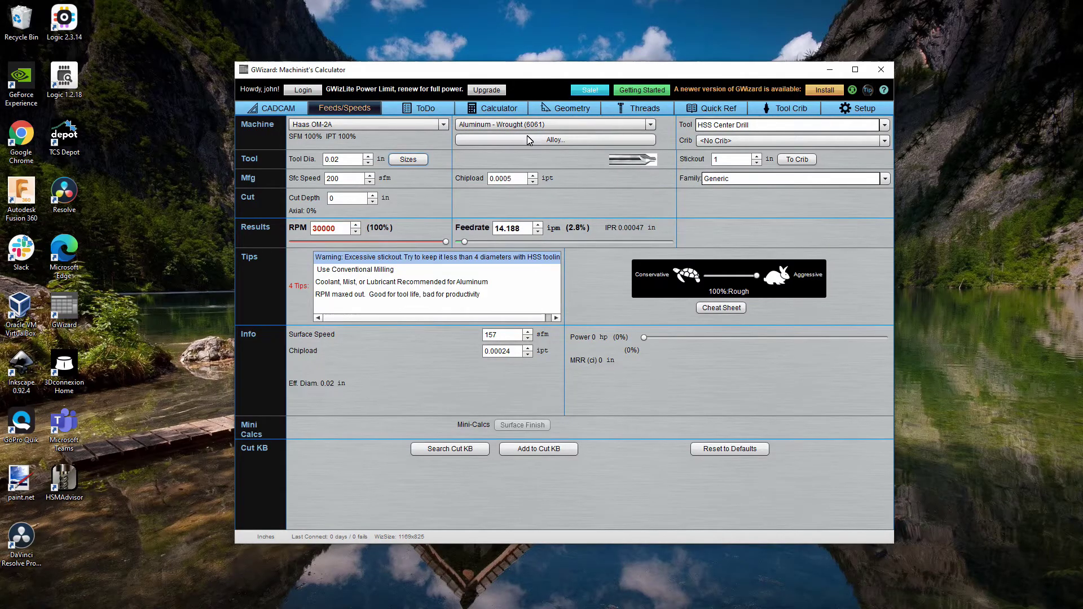
Switch GWizard's tool to a 2-flute HSS Endmill, raising feedrate to 28.944 ipm.
left_click(884, 127)
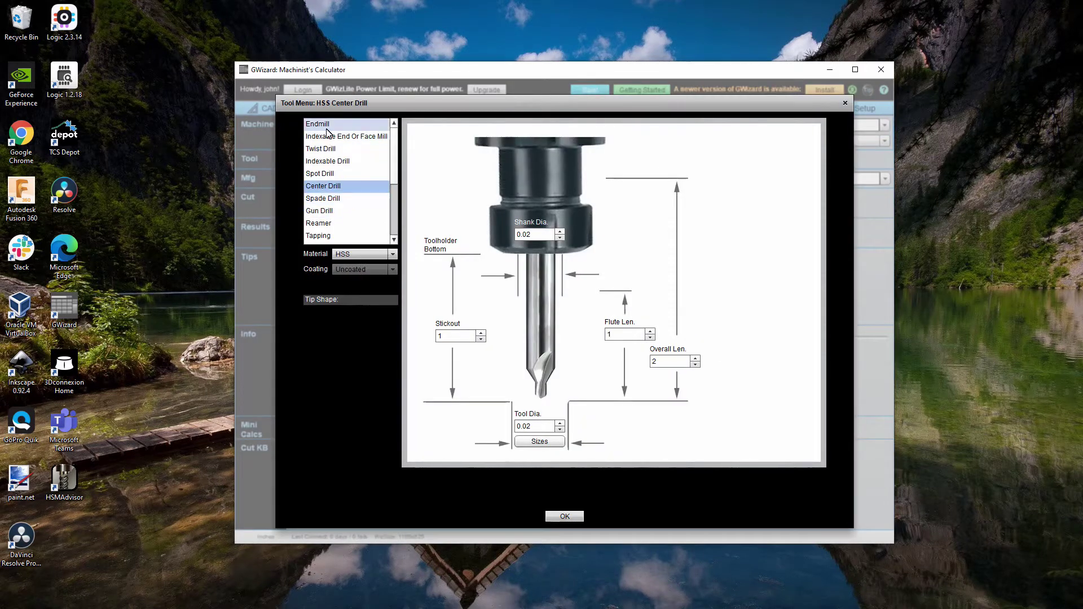
left_click(318, 124)
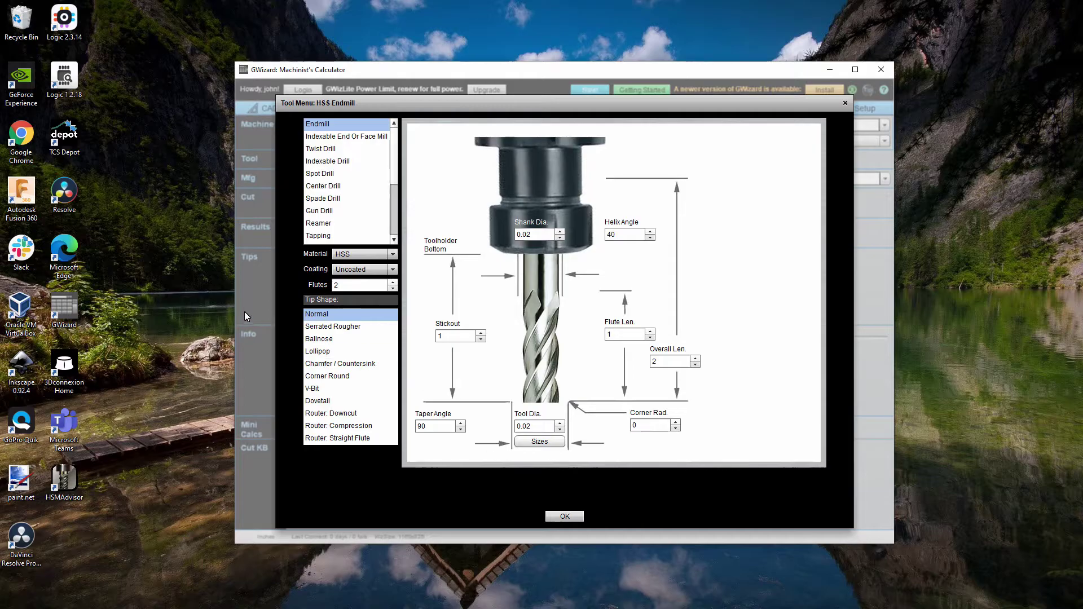
left_click(561, 517)
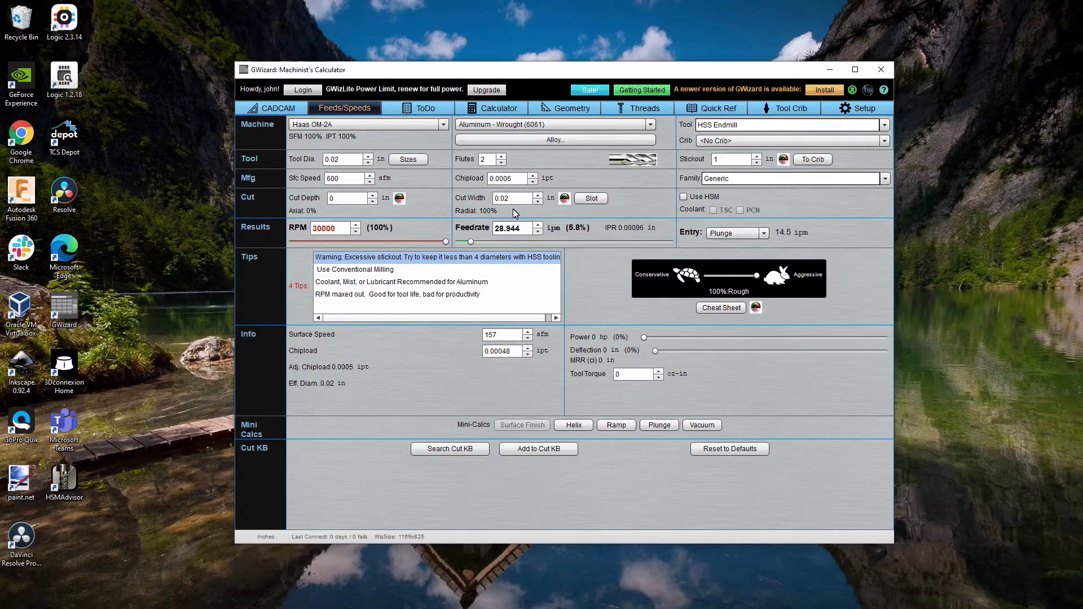
Enter a 0.01 in cut depth and lower aggressiveness from 100% rough to 7% Finish.
left_click(360, 201)
type(".01")
key("Tab")
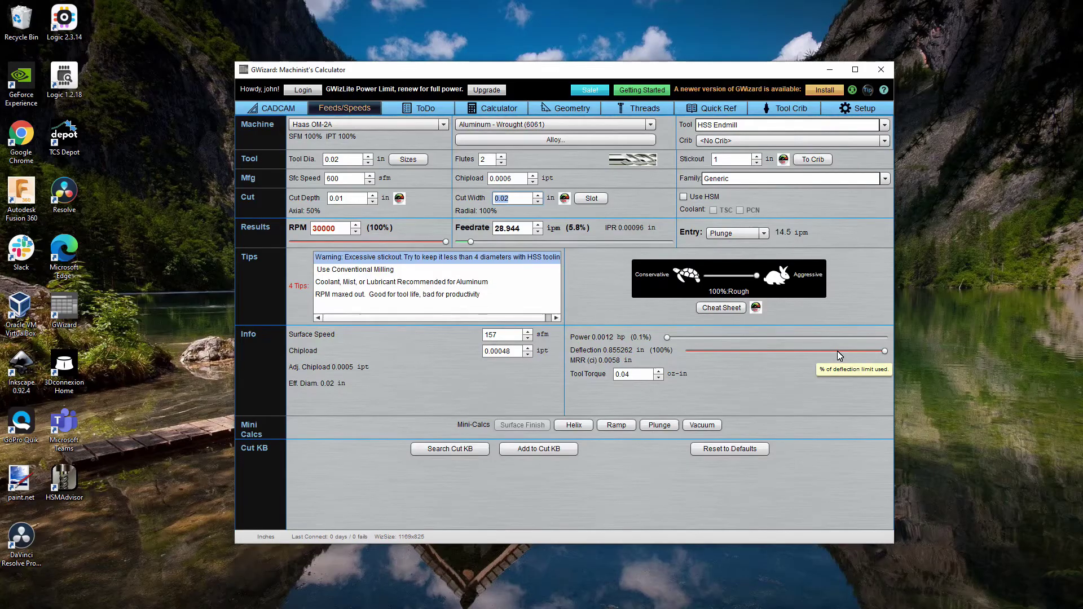
left_click(755, 276)
left_click_drag(755, 280, 709, 276)
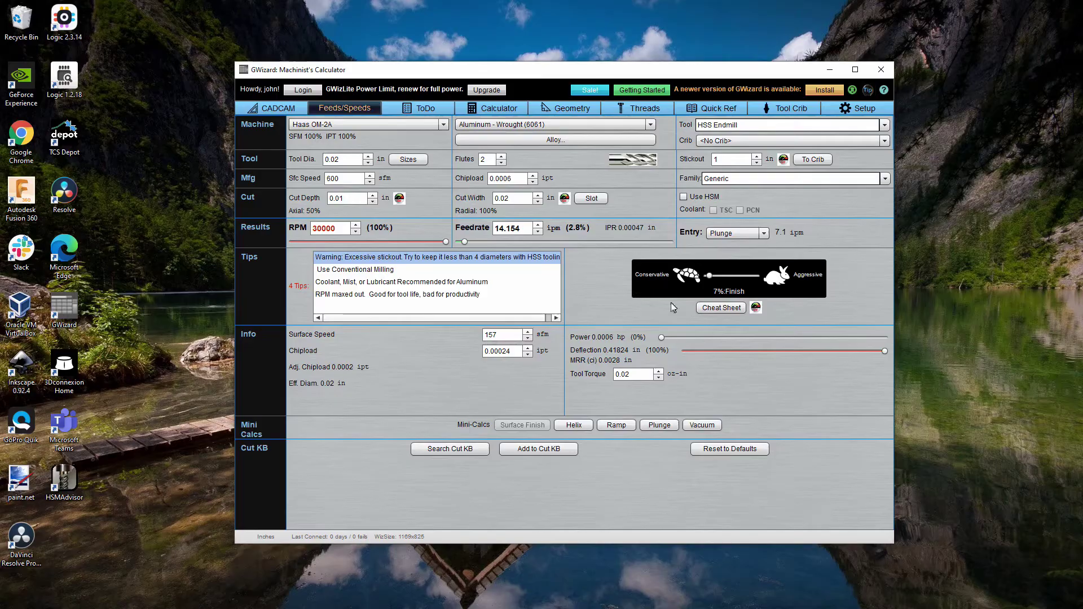
Limit the spindle to 10000 RPM, dropping feedrate to 4.718 ipm.
left_click(314, 228)
type("1")
key("Return")
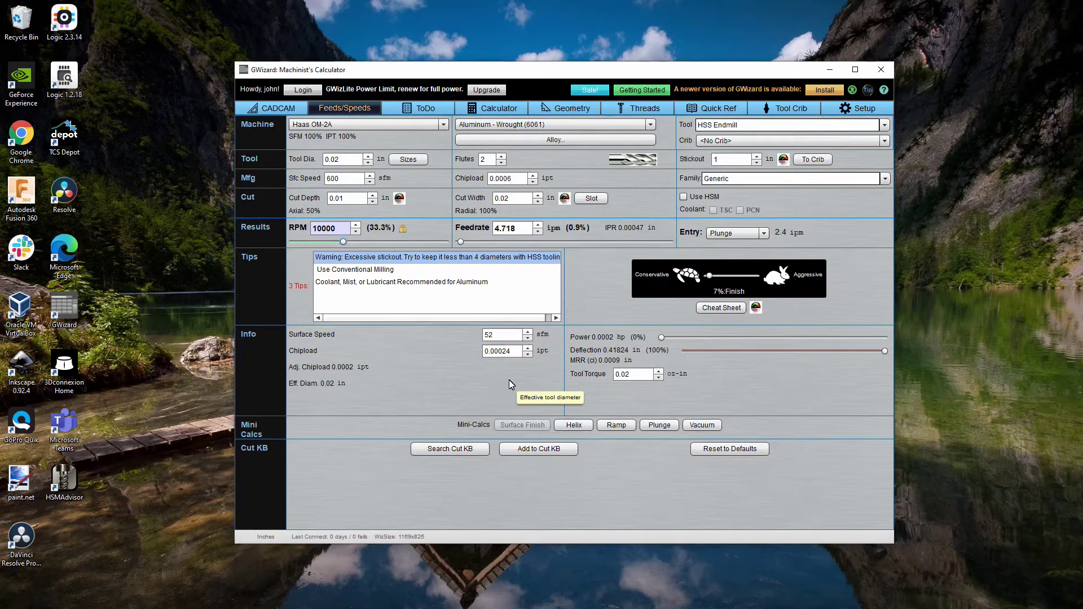
Set the stickout to 0.06 in and the cut depth to 0.005 in.
double_click(735, 161)
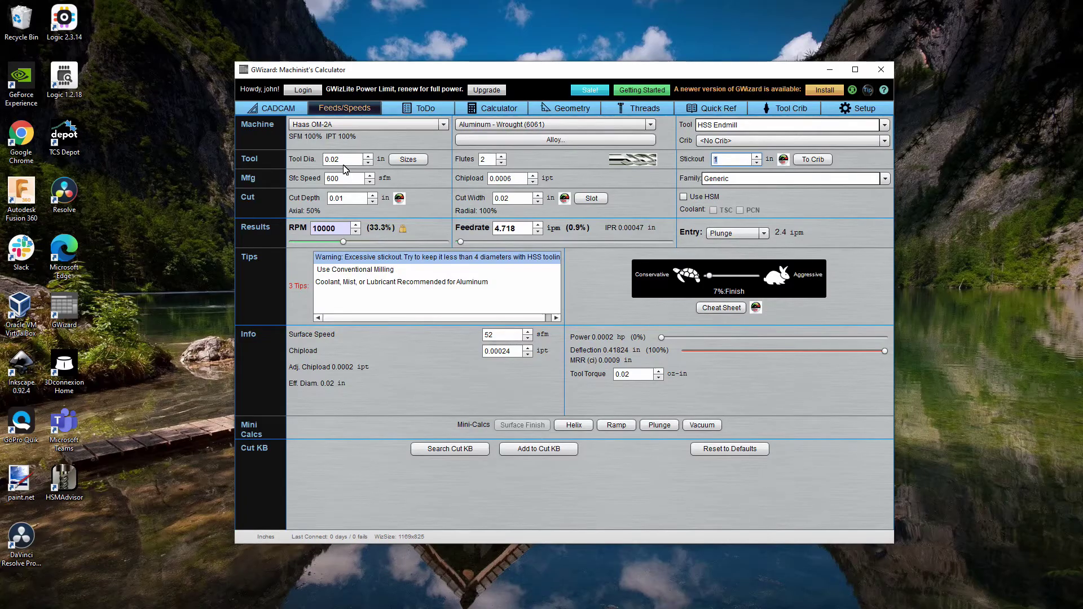
type(".06")
key("Return")
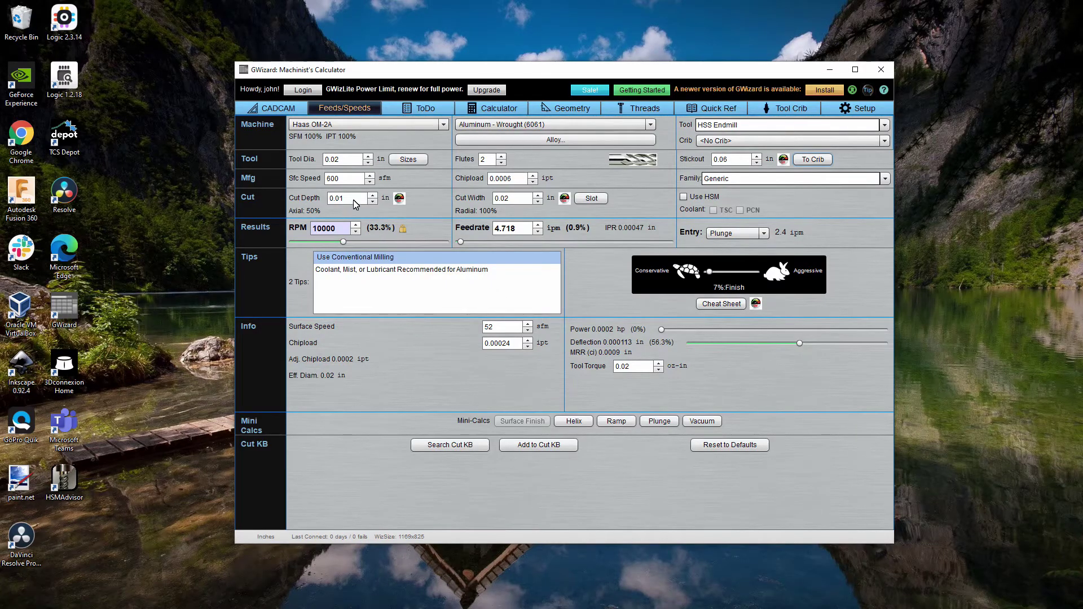
key("BackSpace")
type("05")
key("Tab")
Raise the spindle back to 30000 RPM, giving 14.154 ipm.
left_click(317, 229)
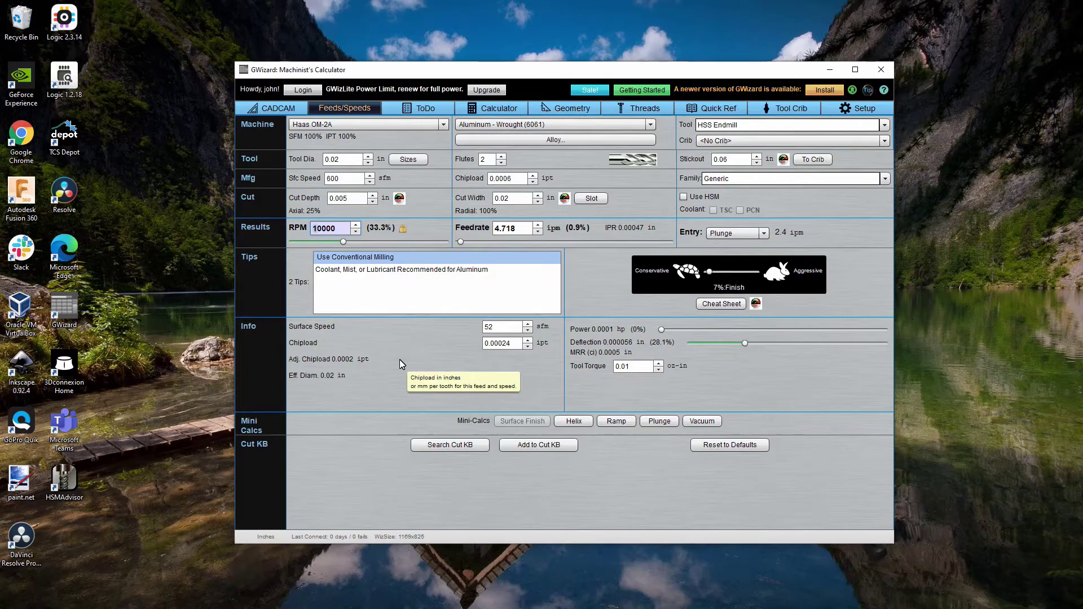
key("BackSpace")
type("3")
key("Return")
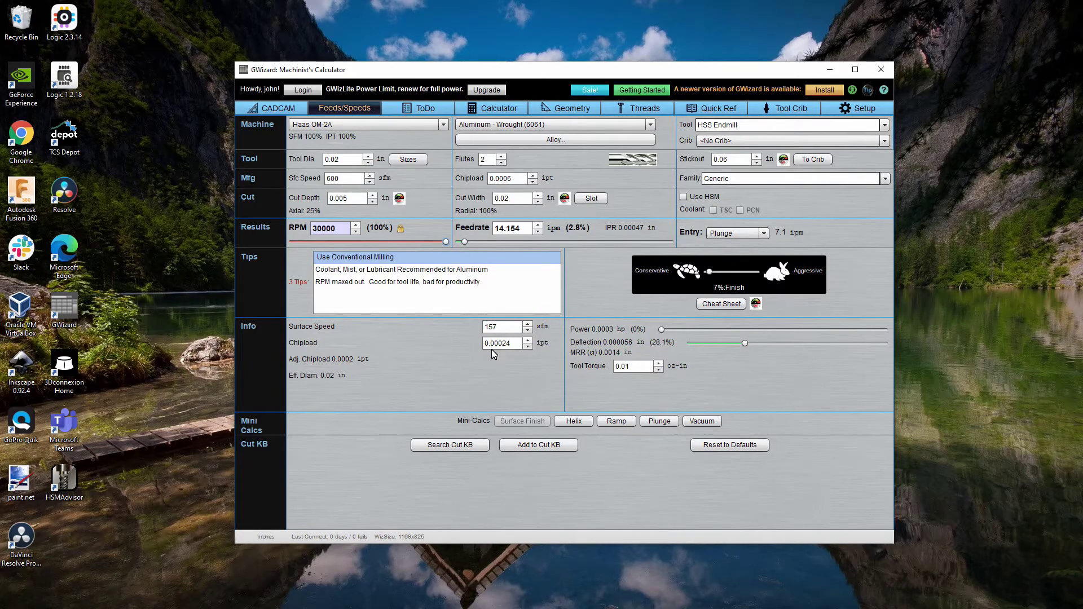
mouse_move(491, 352)
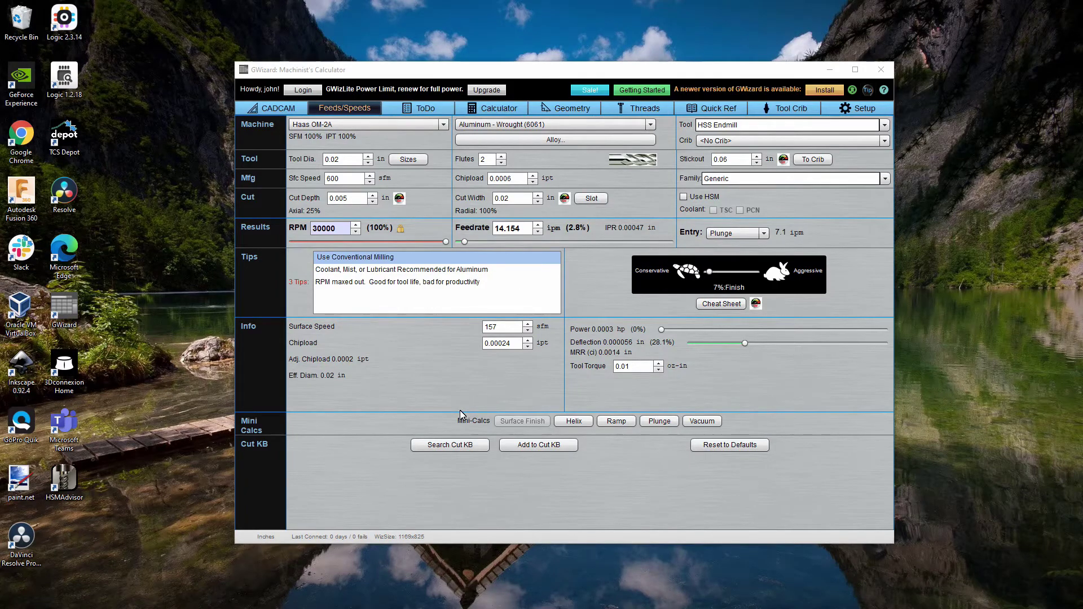
Browse the Tool Crib and inspect the 1/32 End - Super Long Reach tool.
left_click(791, 108)
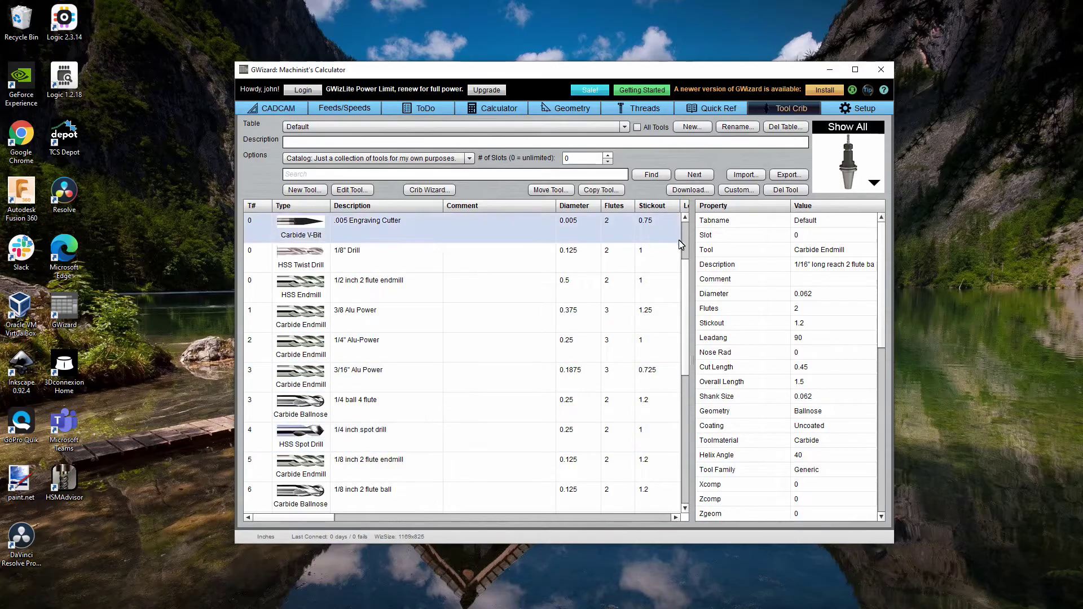
left_click_drag(684, 276, 666, 381)
scroll(666, 380, "down", 3)
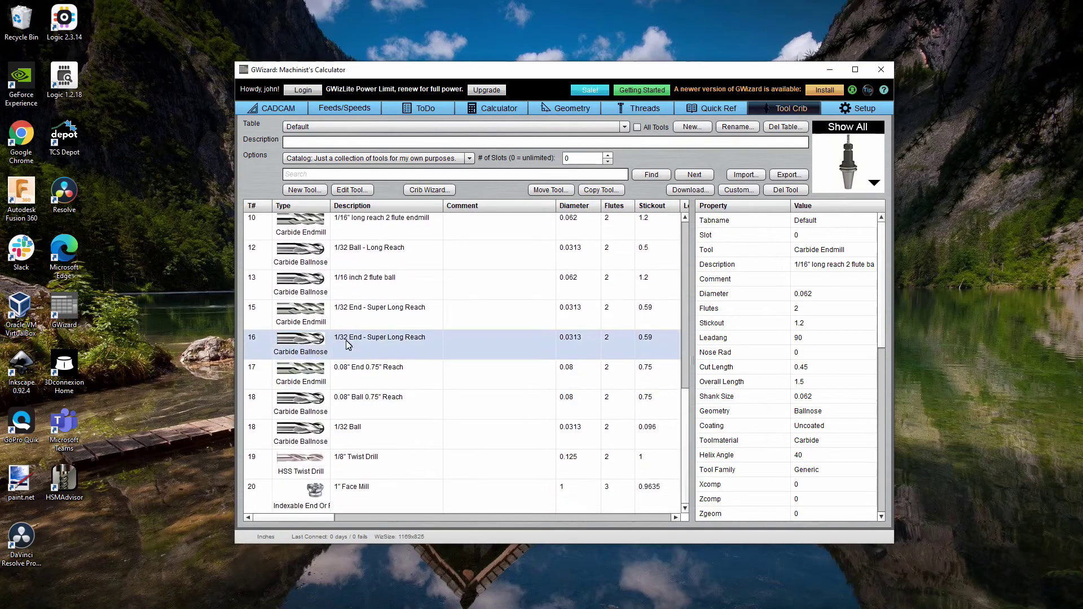
left_click(373, 316)
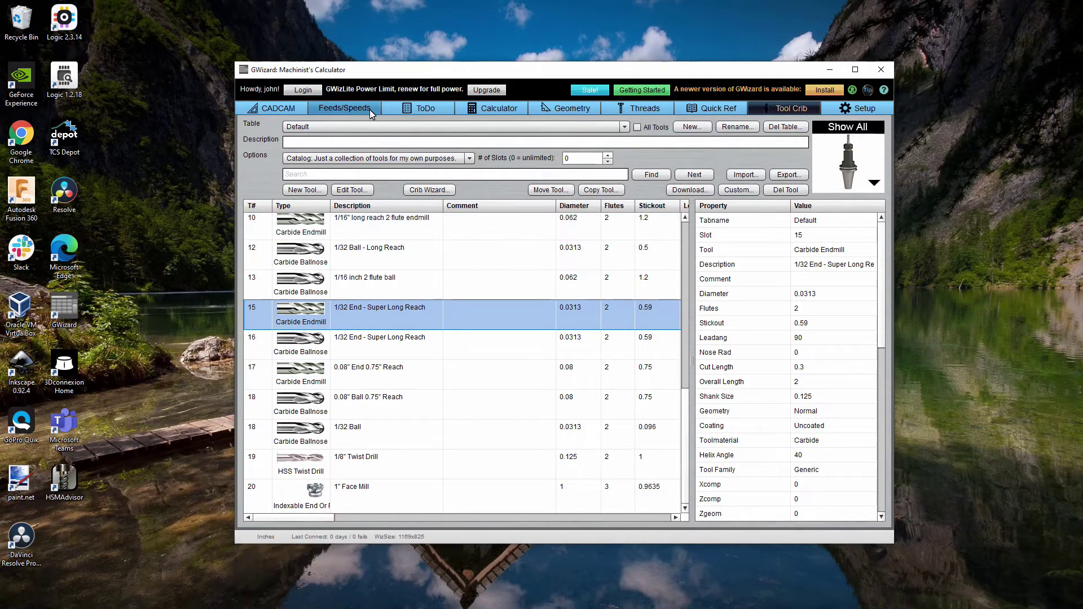
Load 1/32 End - Super Long Reach from the Default crib into Feeds/Speeds, giving 12.152 ipm.
left_click(354, 110)
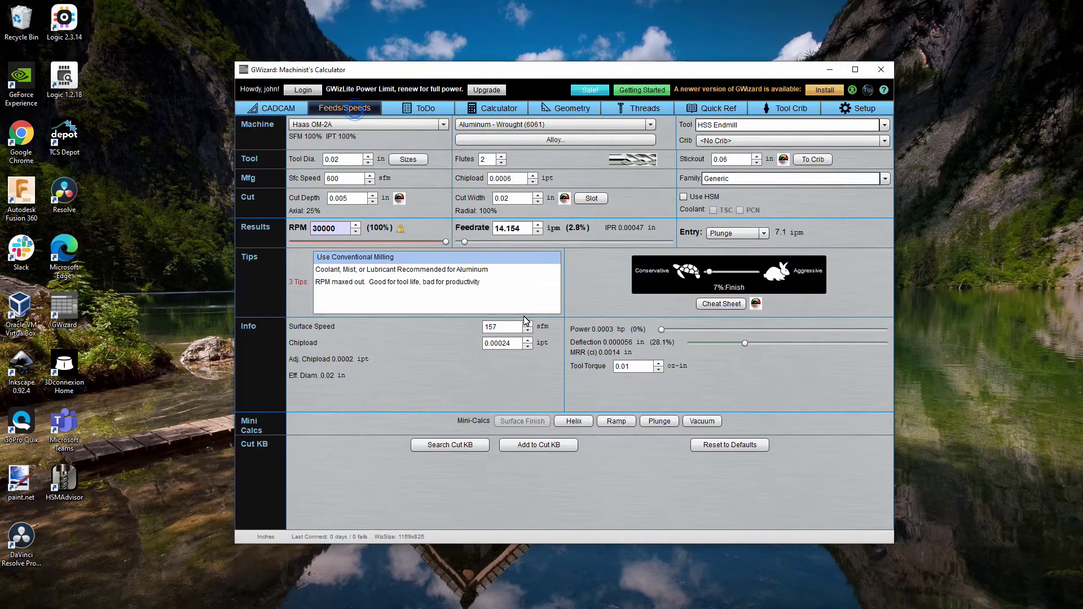
left_click(884, 142)
left_click(771, 165)
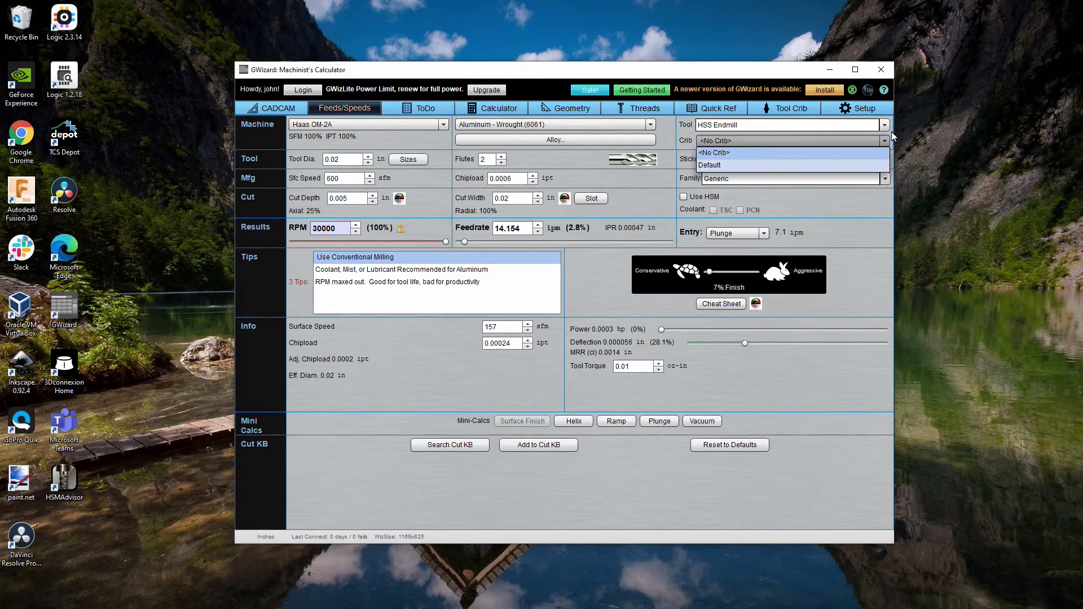
left_click(885, 131)
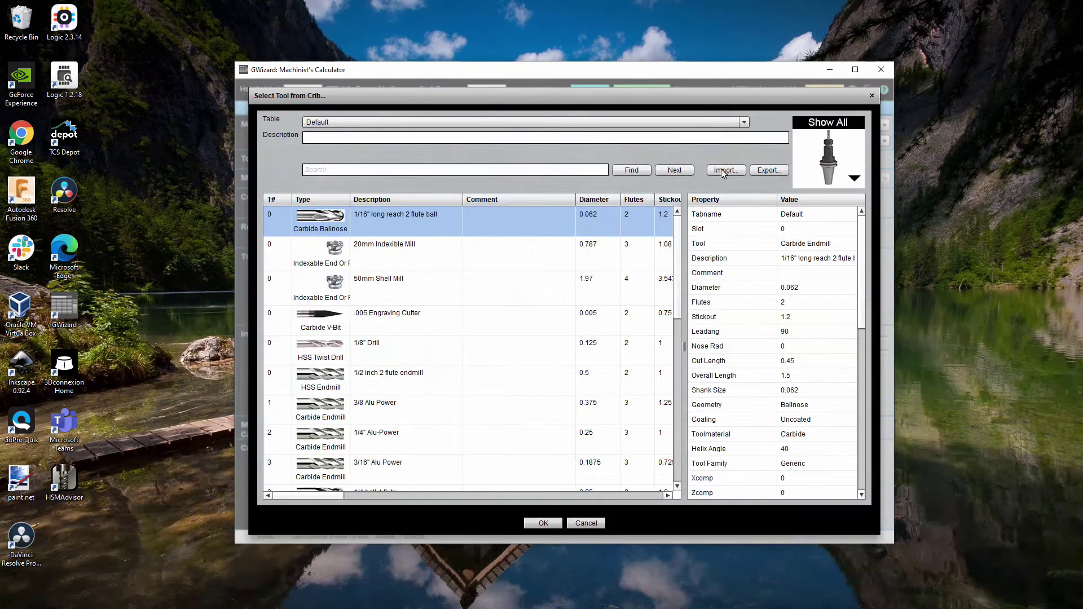
left_click_drag(680, 305, 678, 398)
scroll(348, 373, "down", 4)
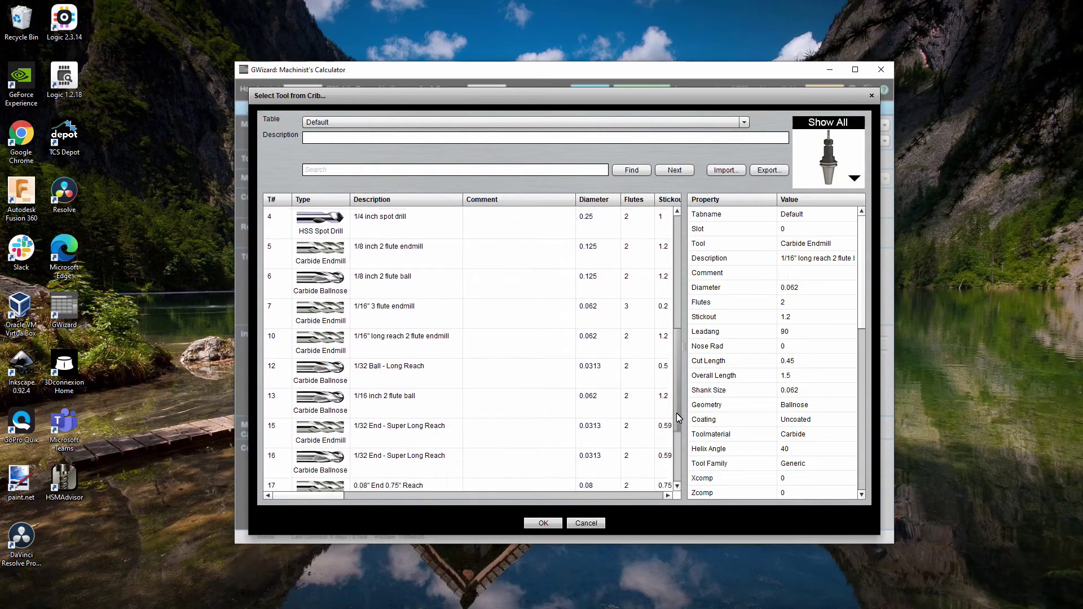
left_click(348, 372)
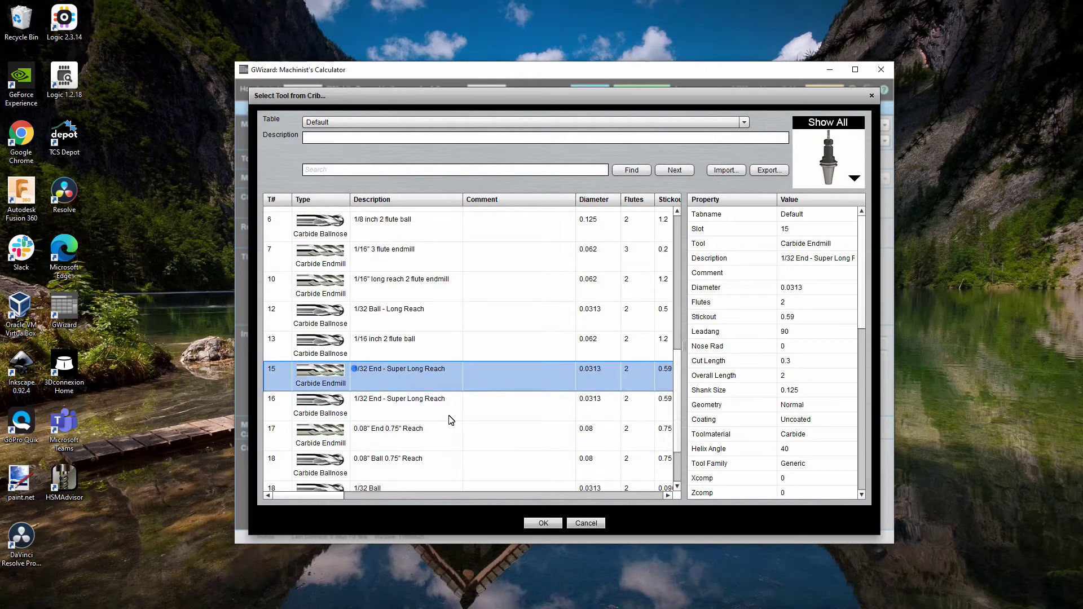
left_click(543, 523)
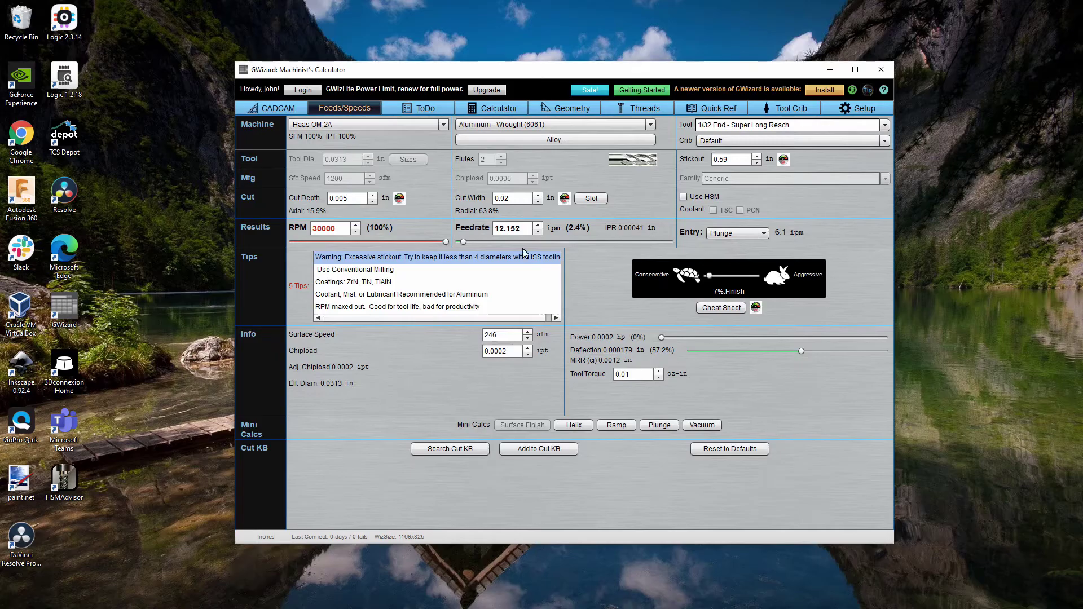
Switch to a full-width 0.0313 in slot and lower cut depth through 0.003 to 0.002 in.
left_click(586, 200)
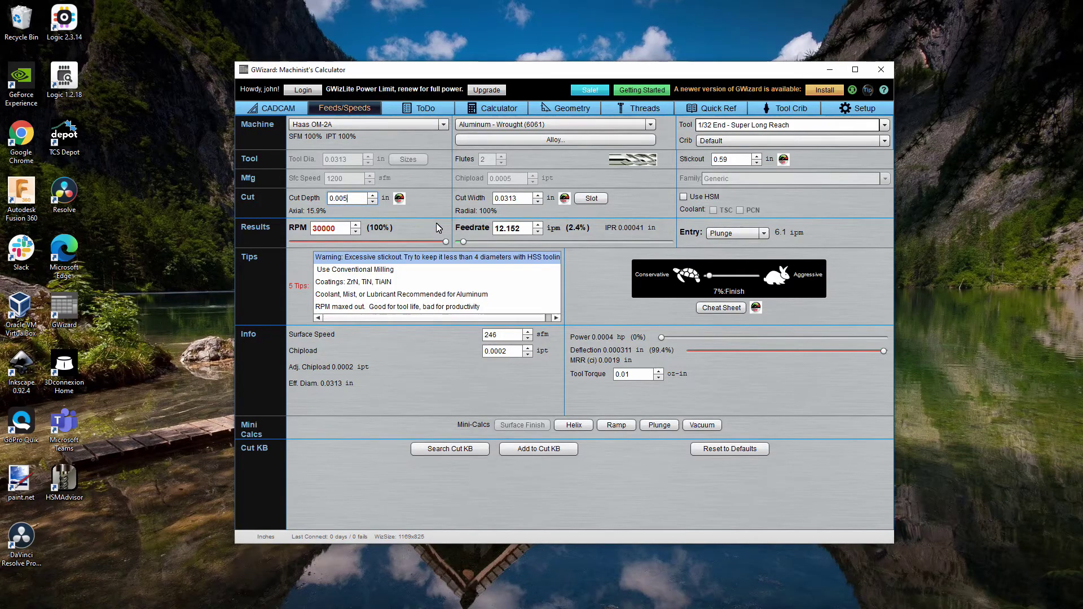
key("BackSpace")
type("3")
key("Tab")
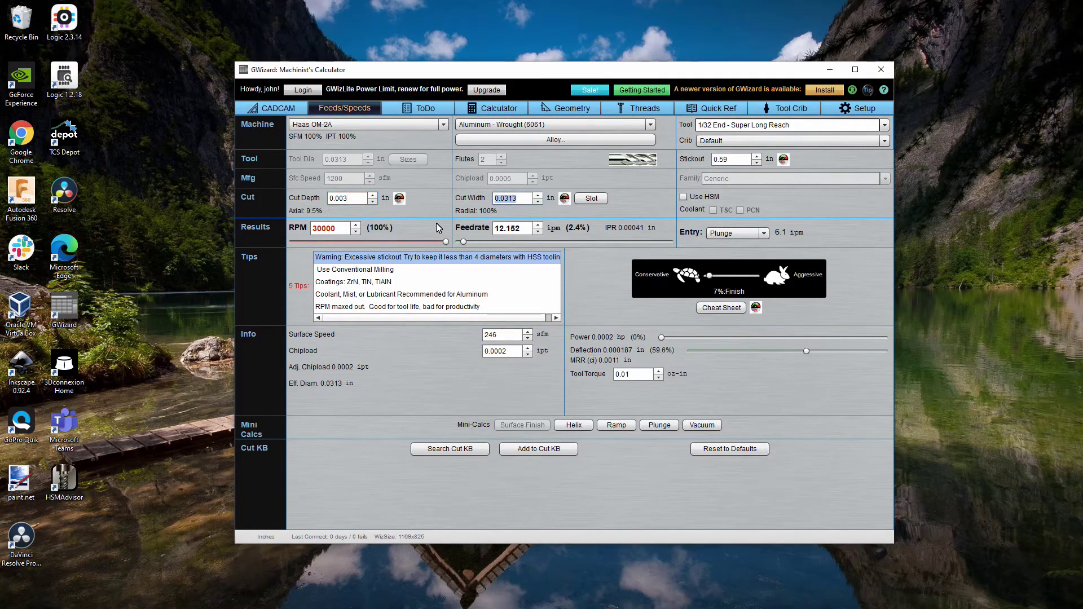
left_click(355, 202)
key("BackSpace")
type("2")
key("Tab")
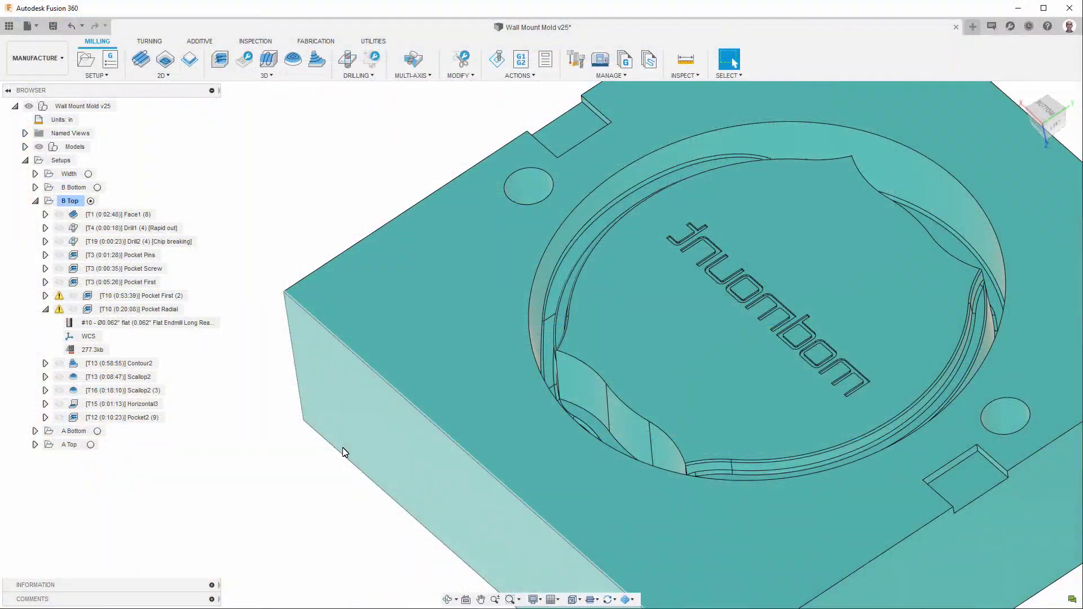
Show the Scallop2 (3) and Horizontal3 toolpaths and orbit around the curved wall.
scroll(343, 447, "down", 2)
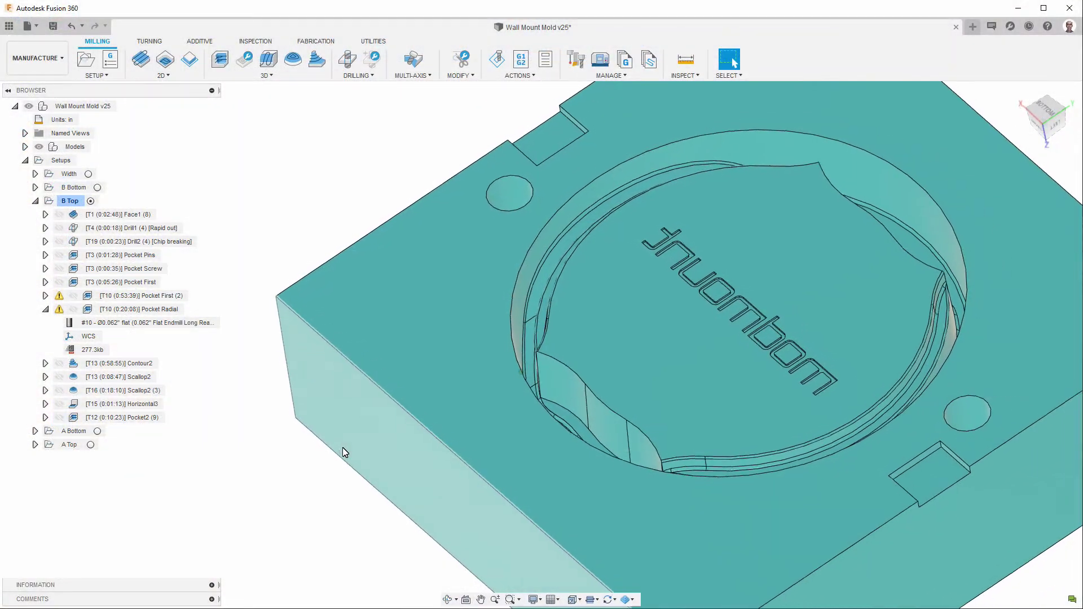
left_click(45, 390)
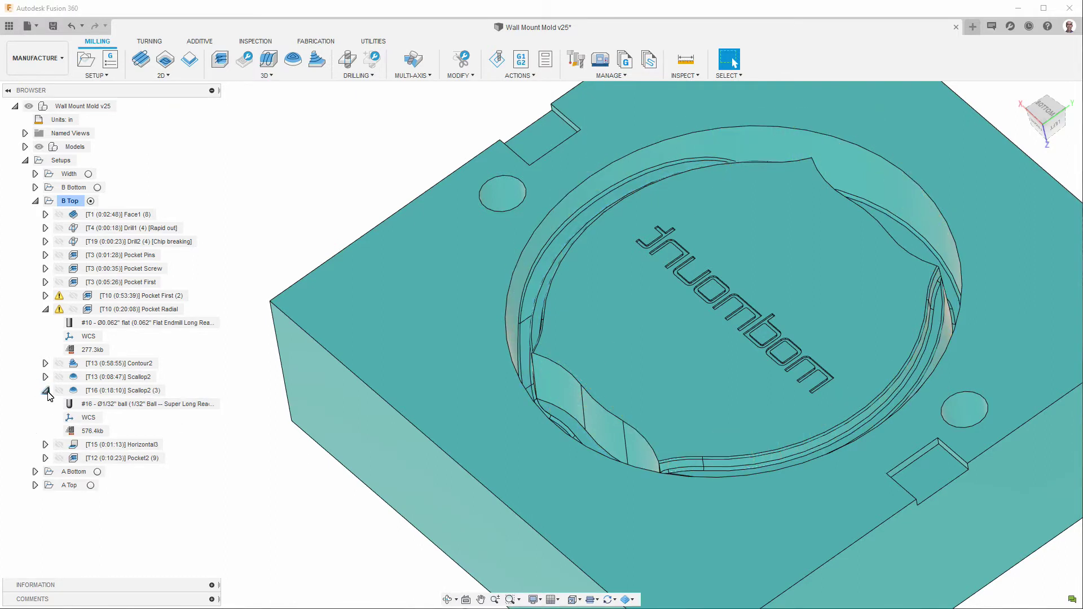
left_click(45, 390)
left_click(45, 404)
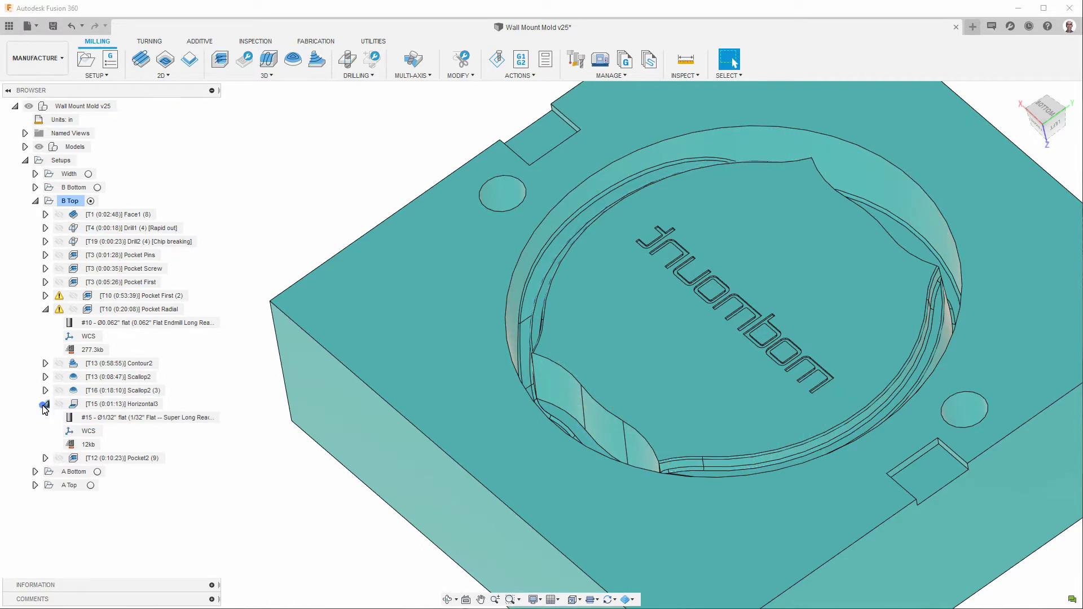
left_click(123, 420)
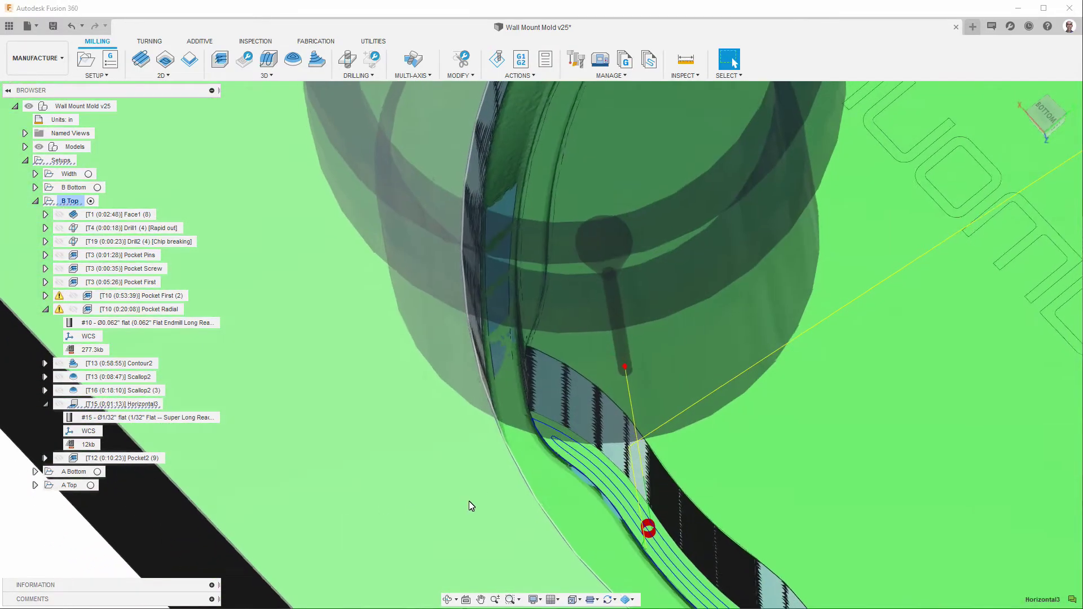
scroll(472, 506, "up", 3)
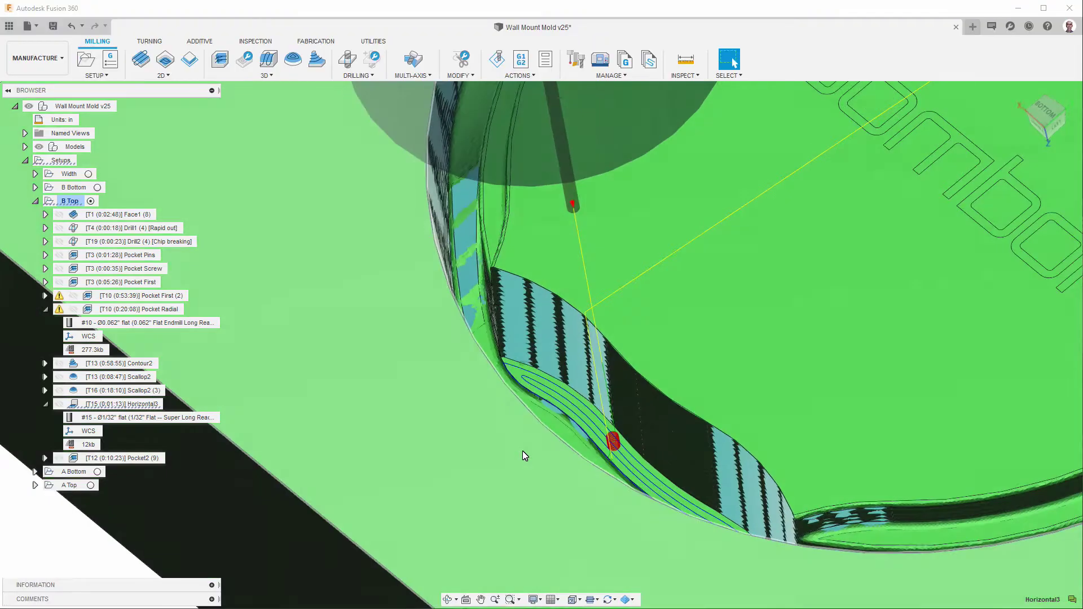
mouse_move(498, 454)
middle_mouse_down("shift")
mouse_move(579, 415)
mouse_move(670, 332)
mouse_move(607, 397)
mouse_move(631, 458)
mouse_move(624, 439)
mouse_move(568, 417)
mouse_move(609, 441)
middle_mouse_up("shift")
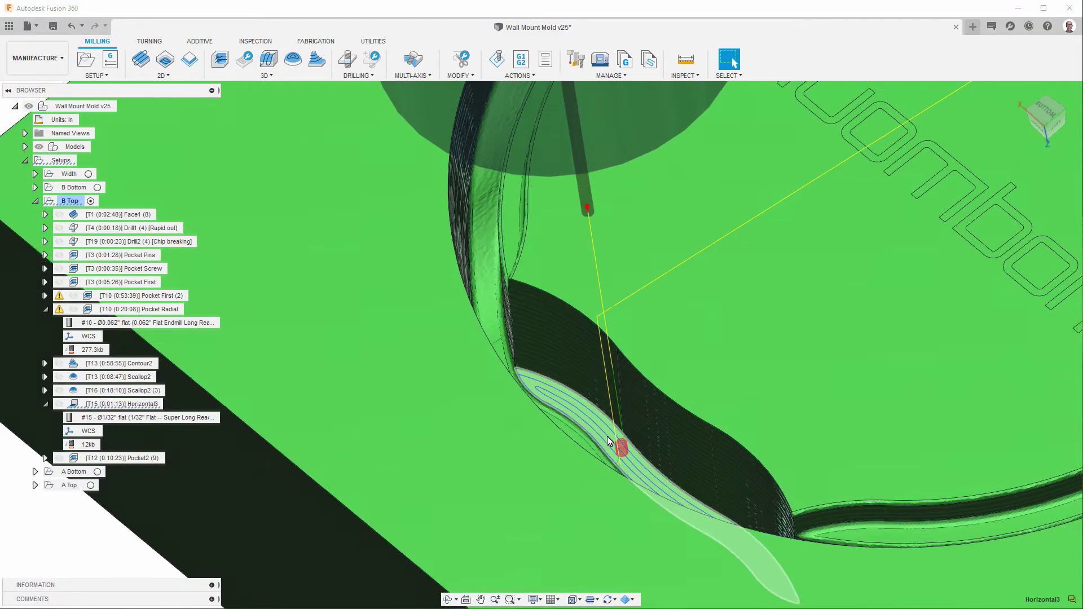
scroll(608, 441, "down", 10)
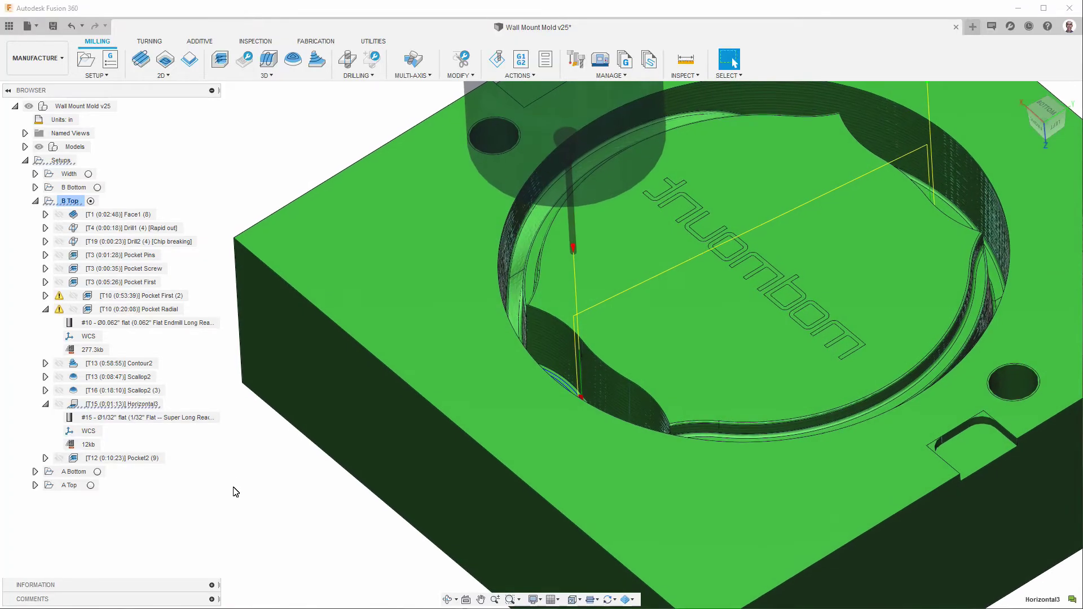
scroll(256, 501, "down", 5)
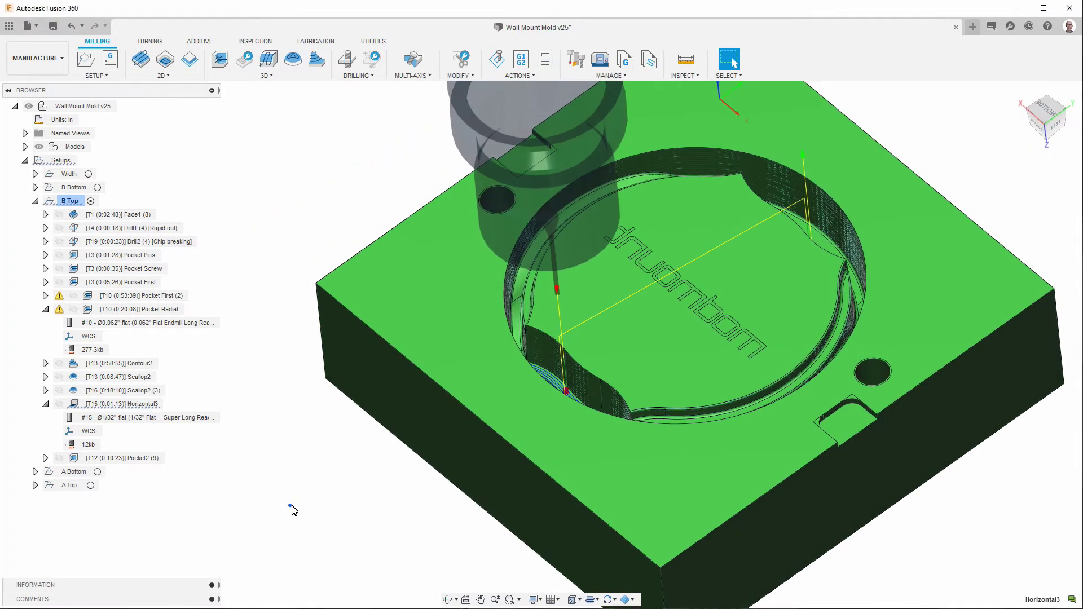
Display the Pocket First toolpath and its tool, tilting the view into the pocket.
left_click(145, 283)
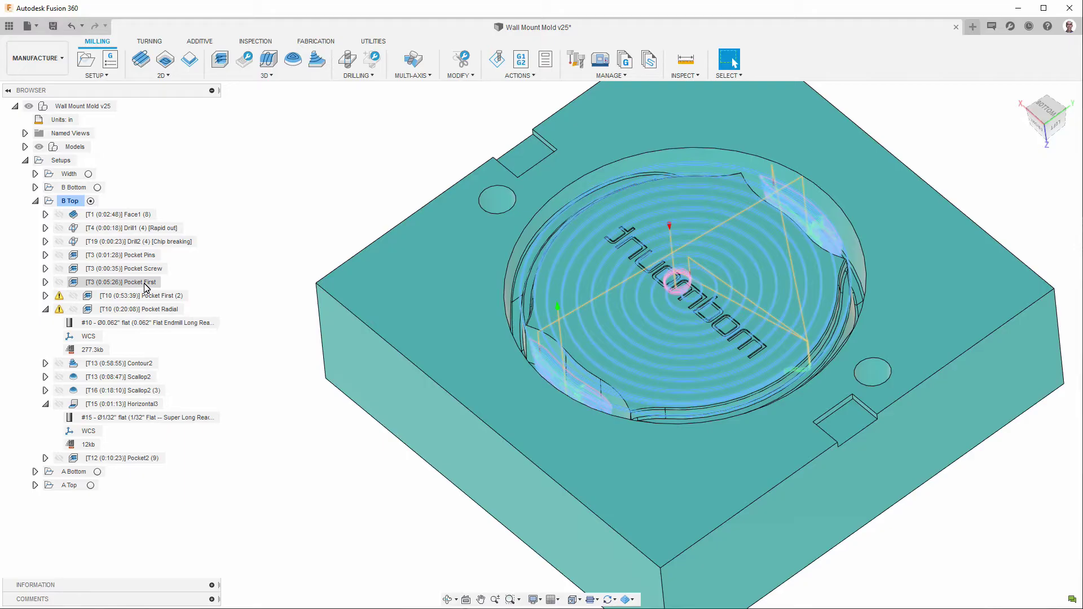
left_click(145, 283)
left_click(45, 283)
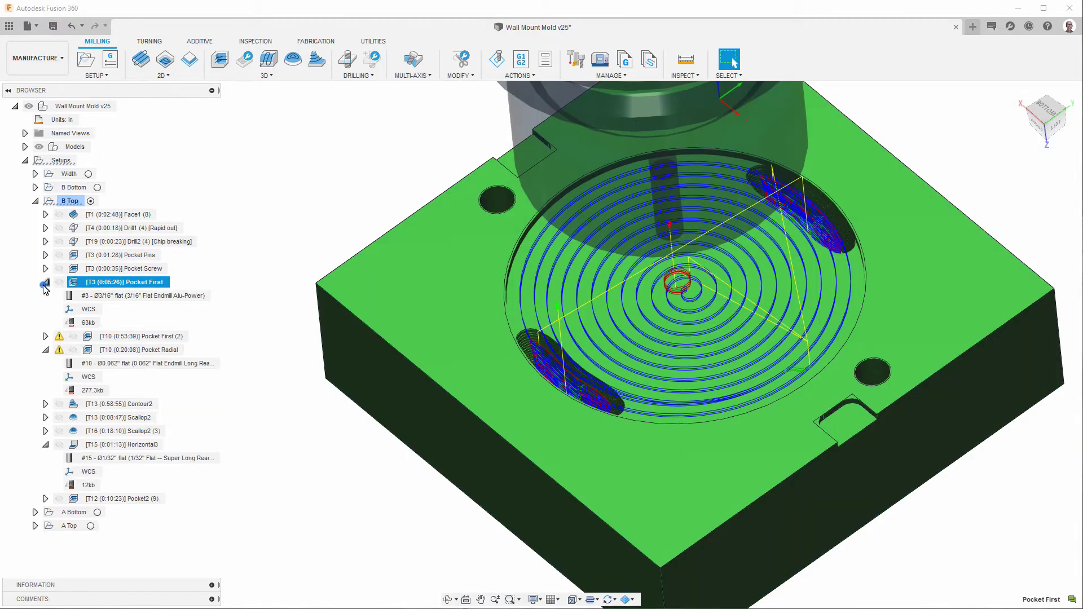
scroll(352, 387, "up", 3)
middle_click_drag(352, 387, 316, 429, "shift")
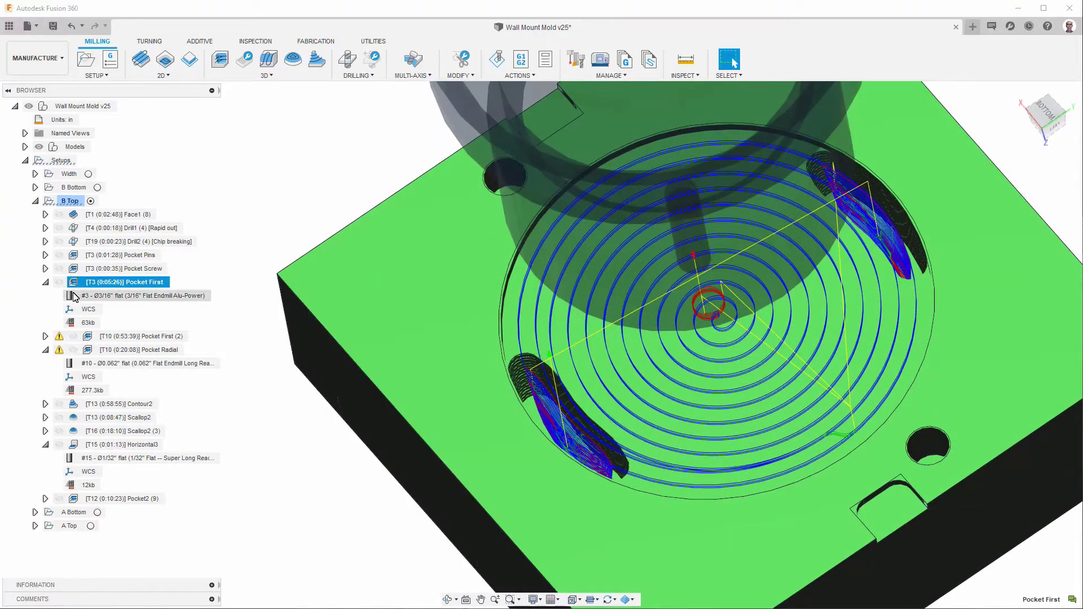
left_click(50, 284)
left_click(46, 282)
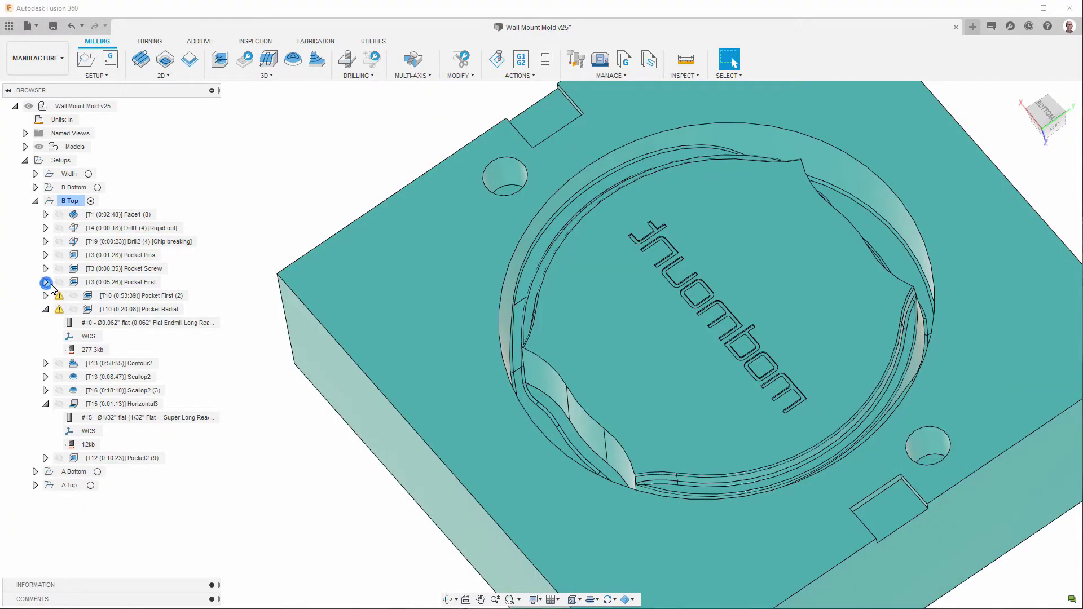
Display the Pocket First (2) and Pocket Radial toolpaths, then bring up Pocket Radial's options.
left_click(88, 295)
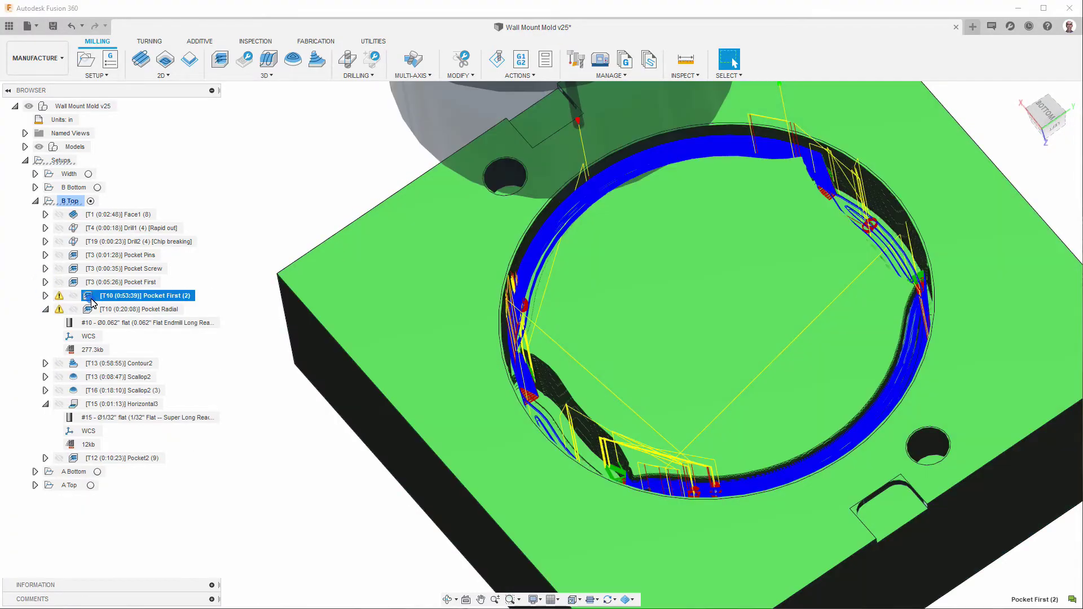
left_click(45, 296)
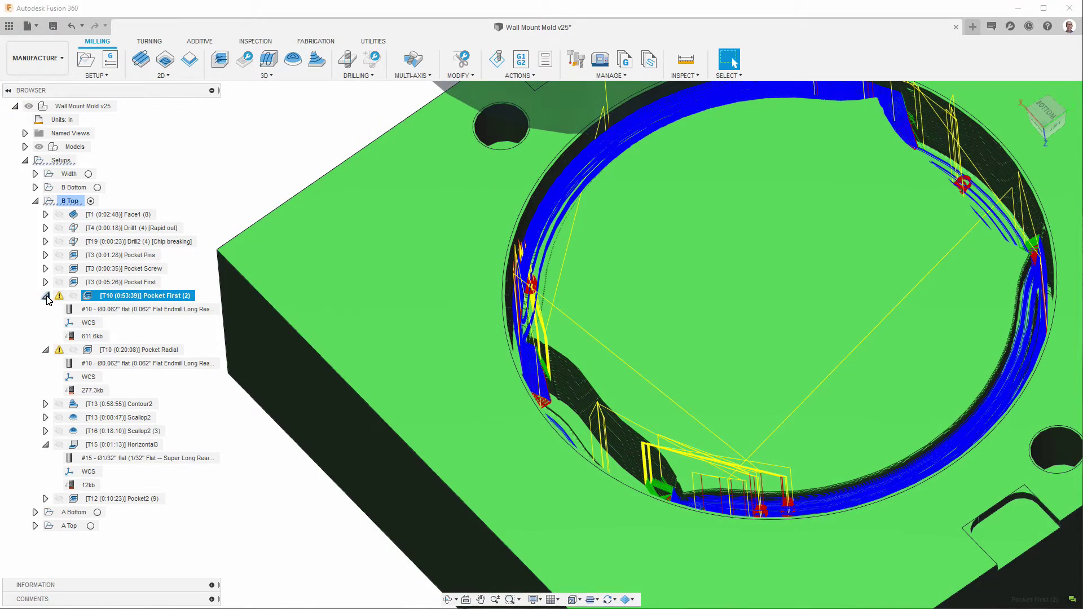
left_click(46, 297)
left_click(104, 311)
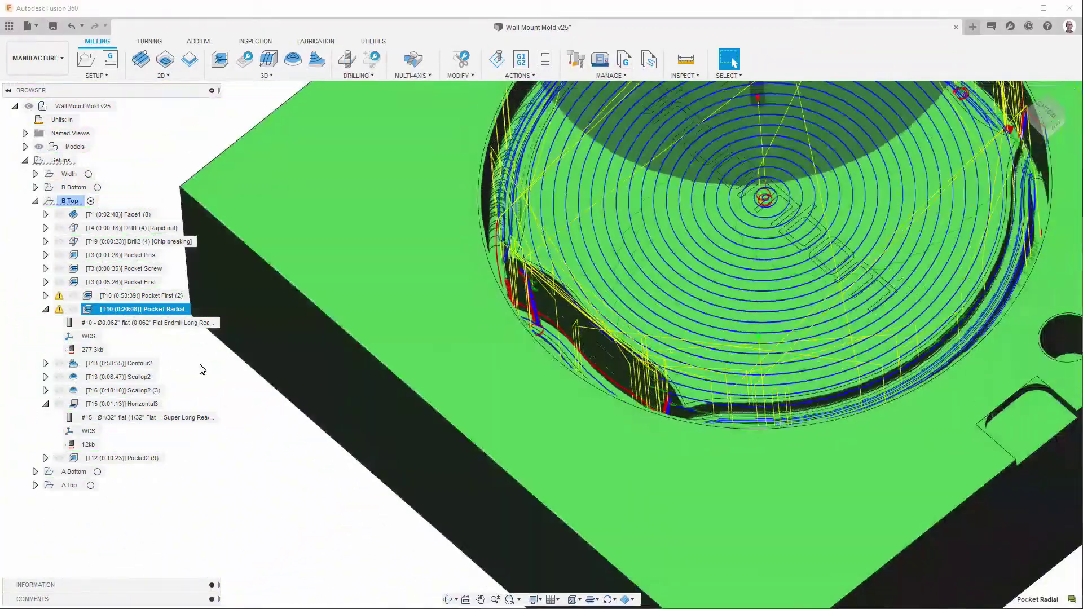
right_click(138, 309)
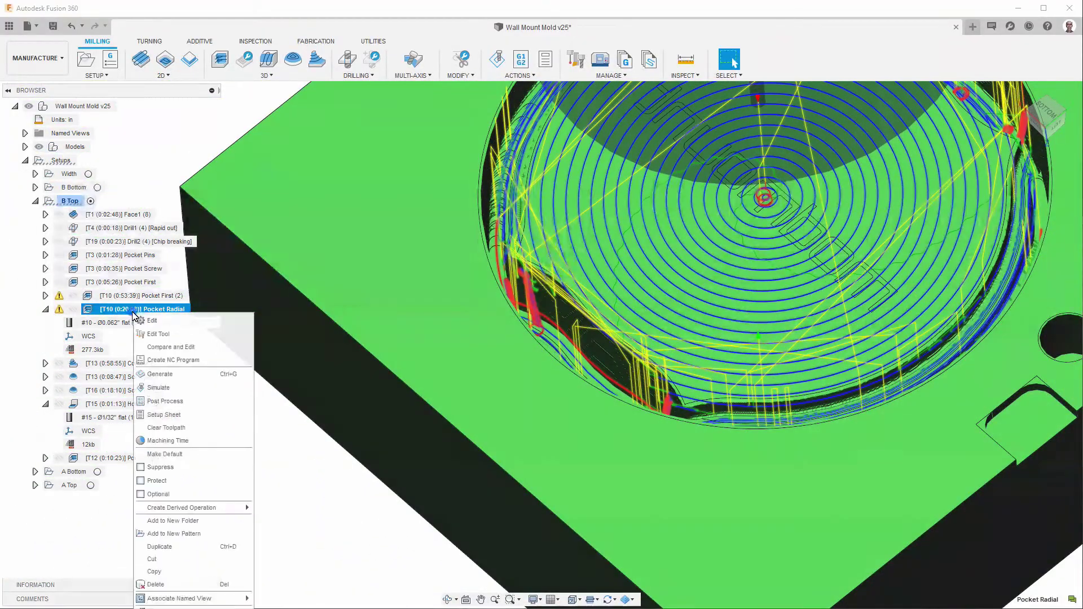
left_click(163, 323)
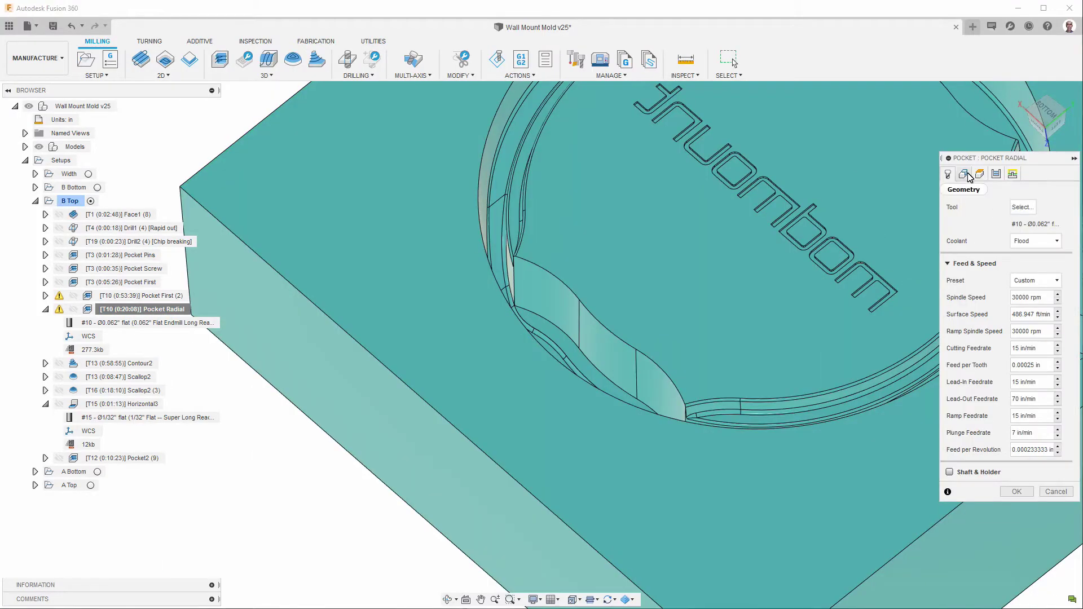
left_click(962, 174)
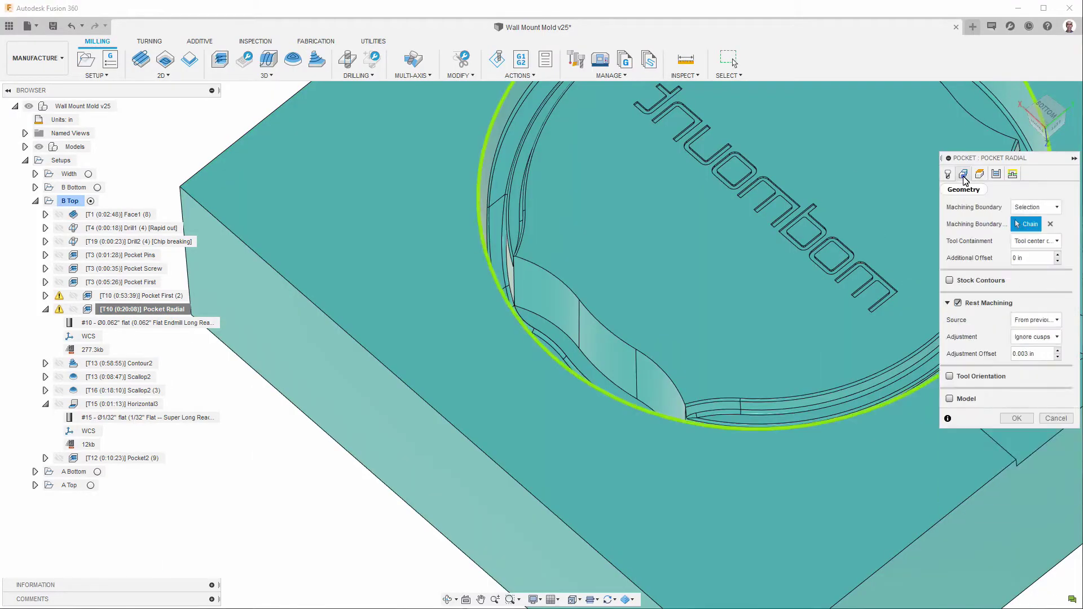
left_click(996, 174)
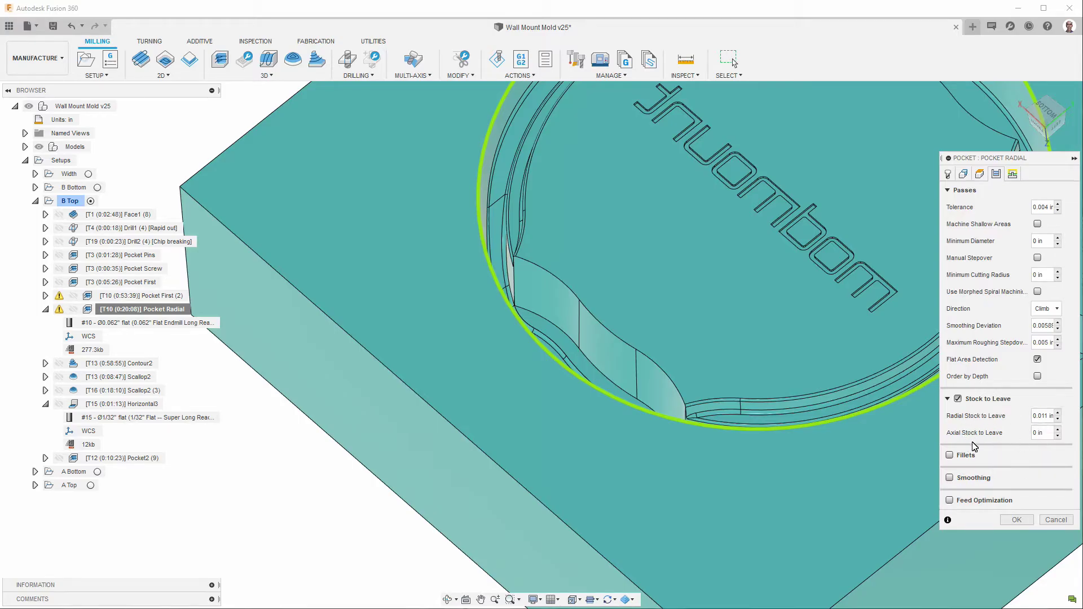
left_click(1054, 520)
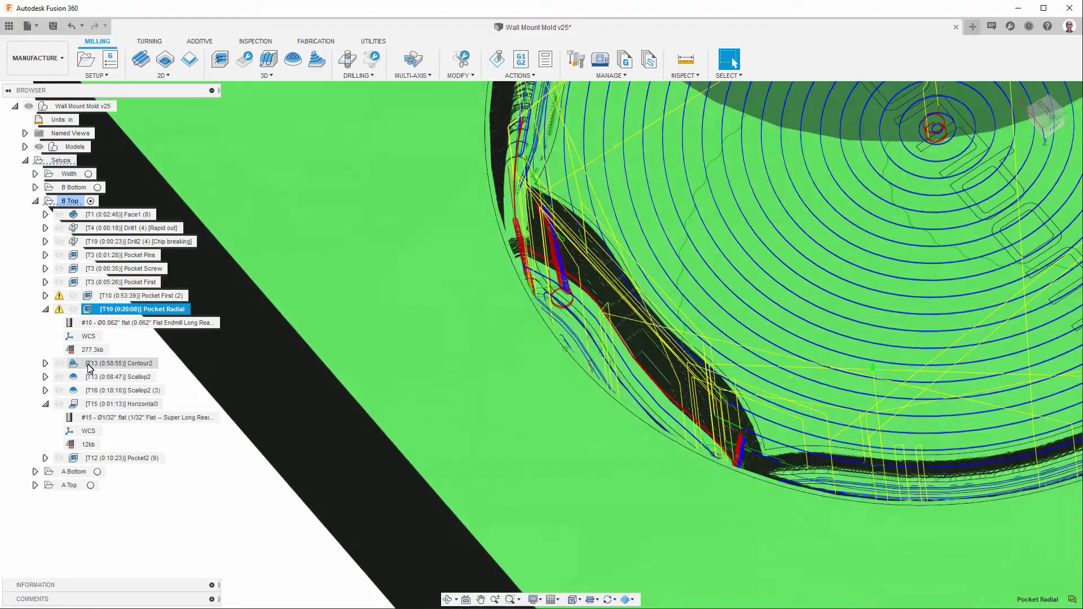
Display Contour2, Scallop2, Scallop2 (3) and Horizontal3 toolpaths in turn, zooming in on each.
left_click(89, 368)
left_click(94, 378)
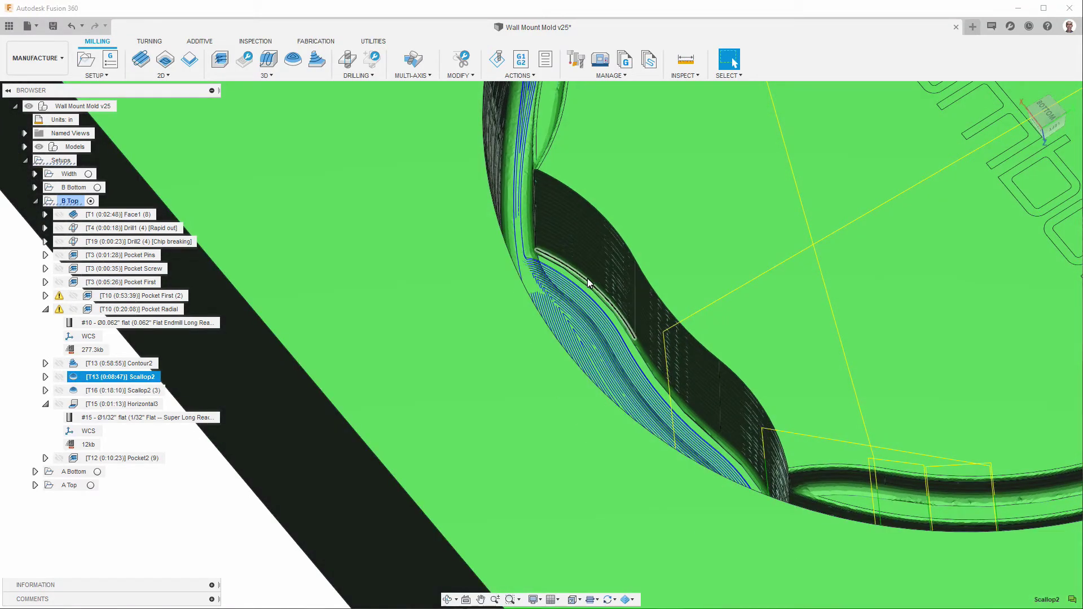
scroll(581, 251, "up", 8)
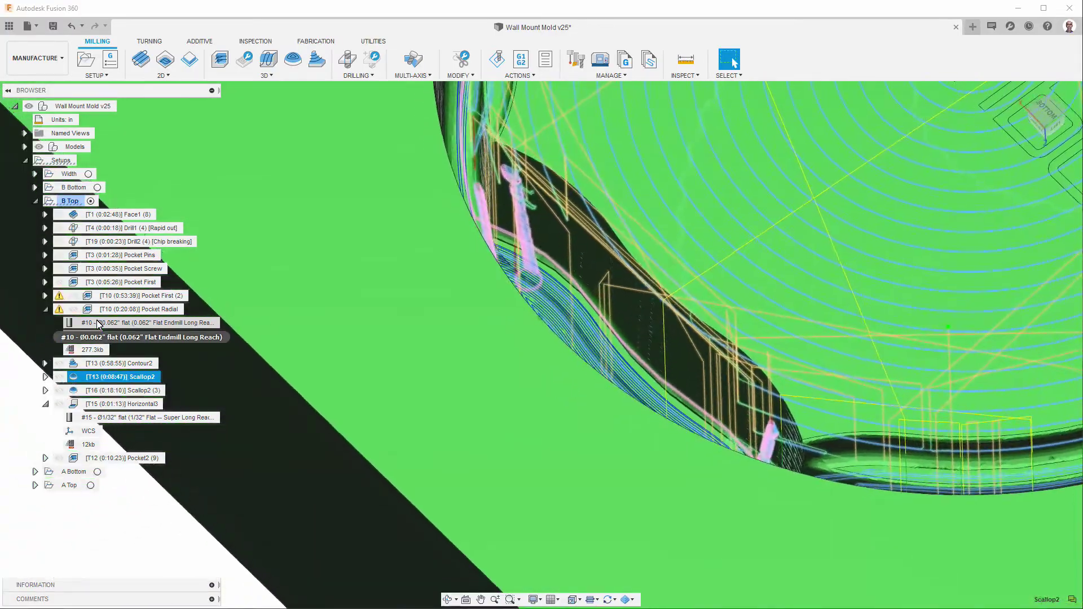
scroll(557, 229, "up", 5)
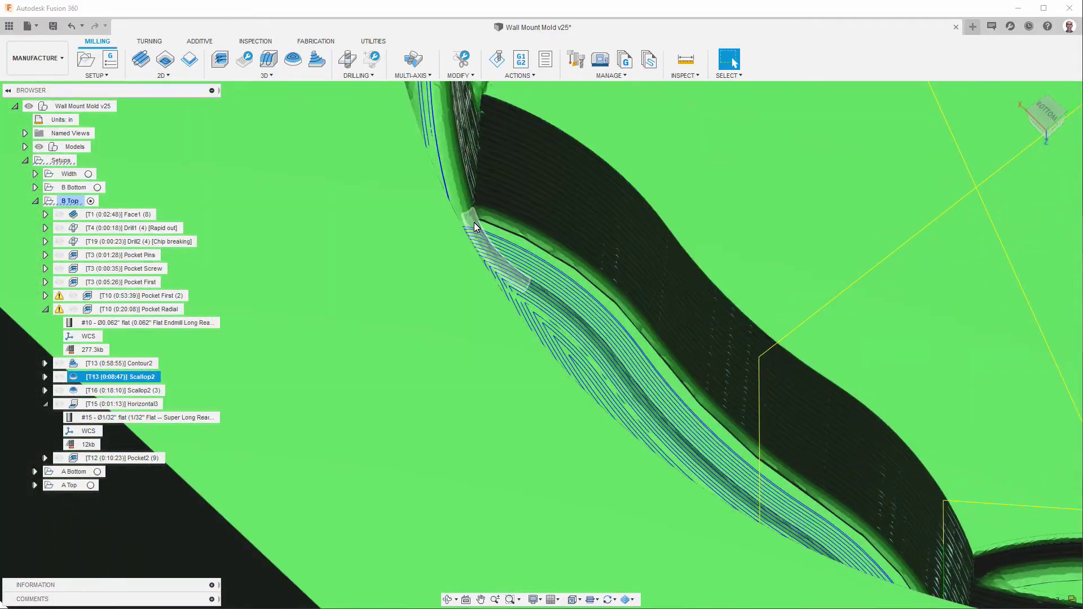
scroll(428, 310, "down", 4)
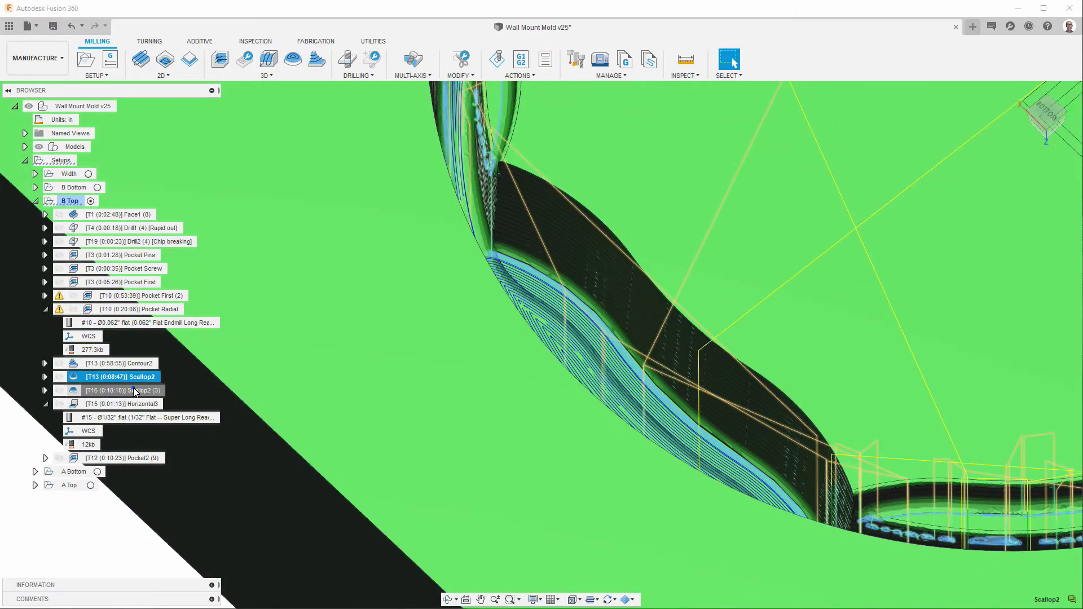
left_click(132, 391)
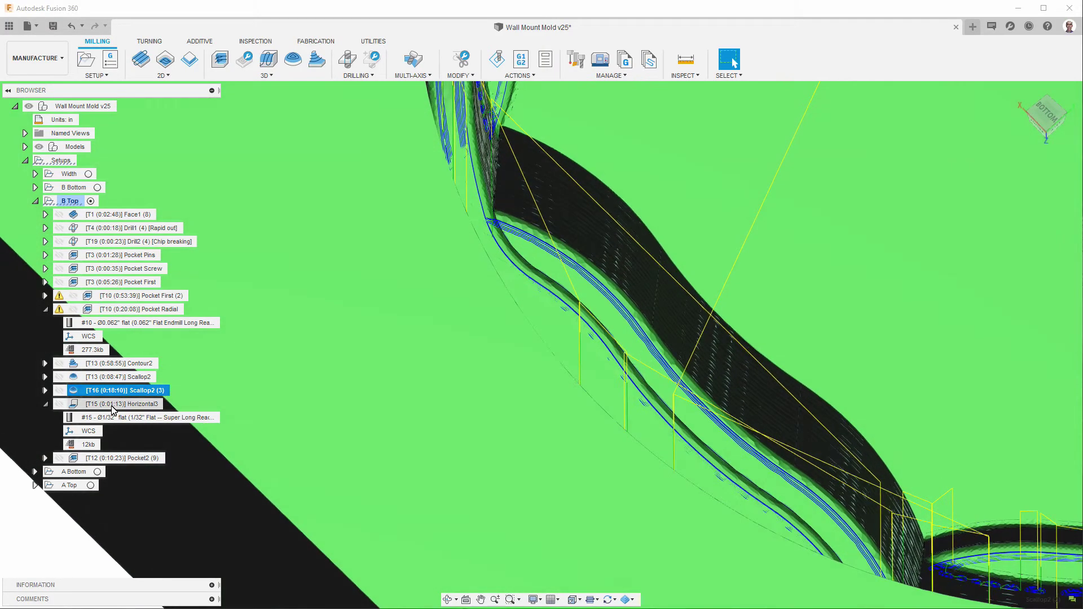
left_click(111, 405)
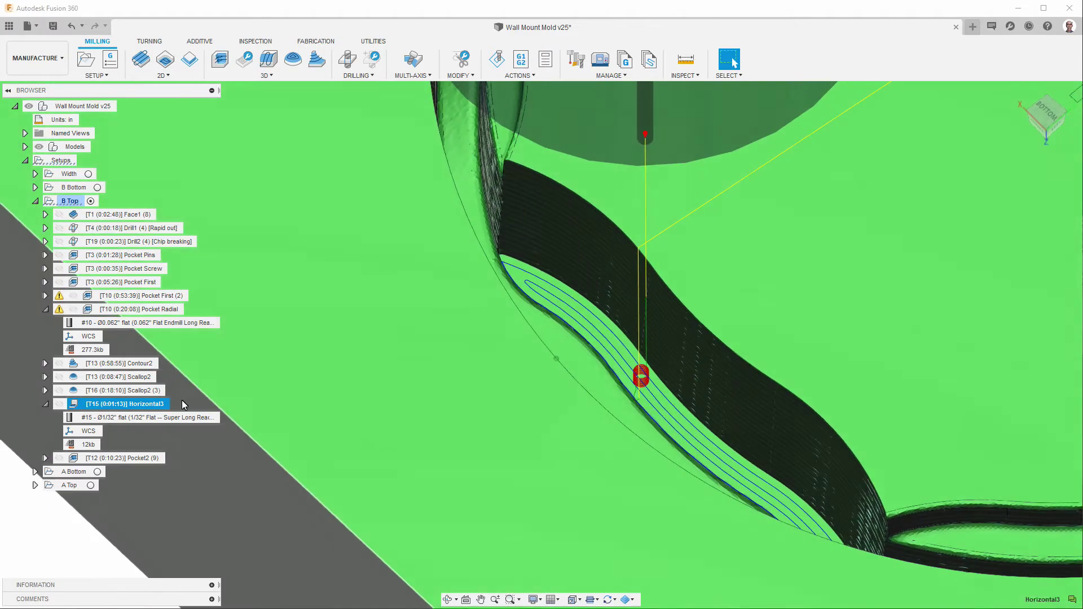
left_click(131, 391)
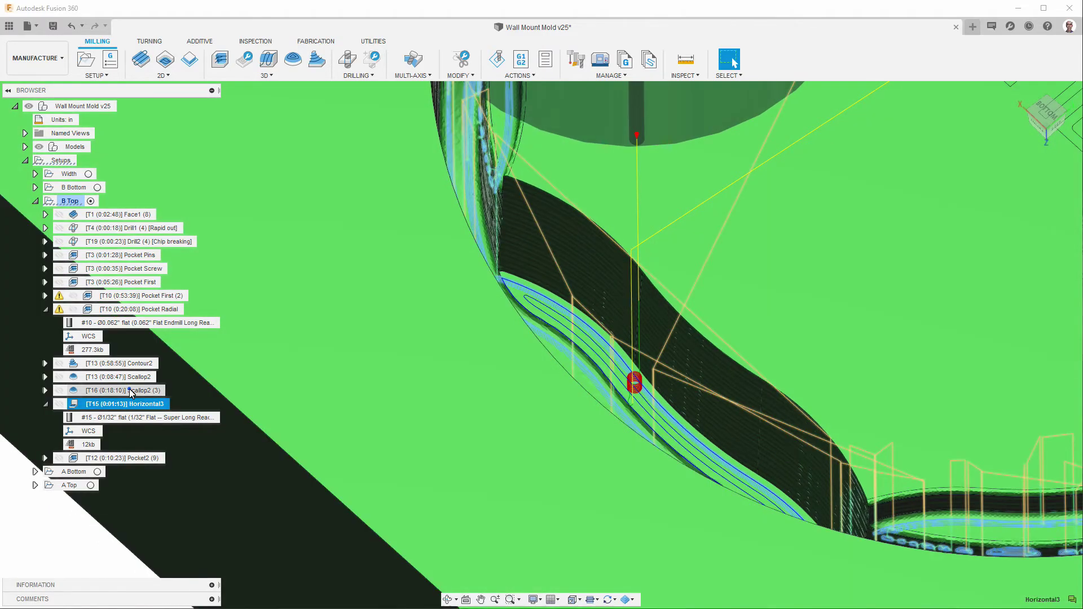
Review Scallop2 (3)'s 12 in/min feed and 0.0025 in stepover, cancel, then display Horizontal3.
right_click(130, 391)
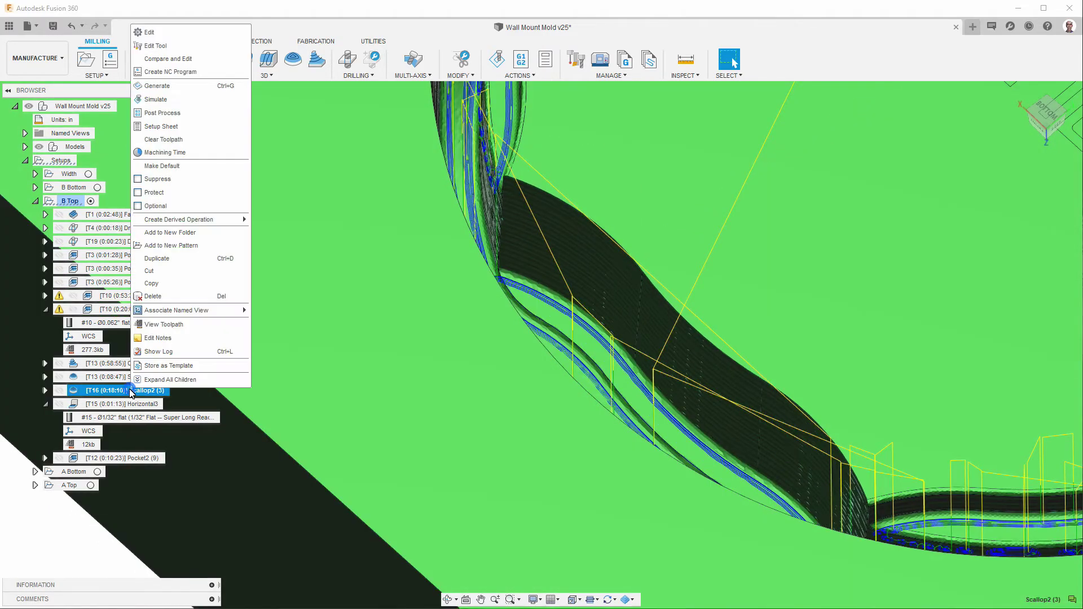
left_click(148, 34)
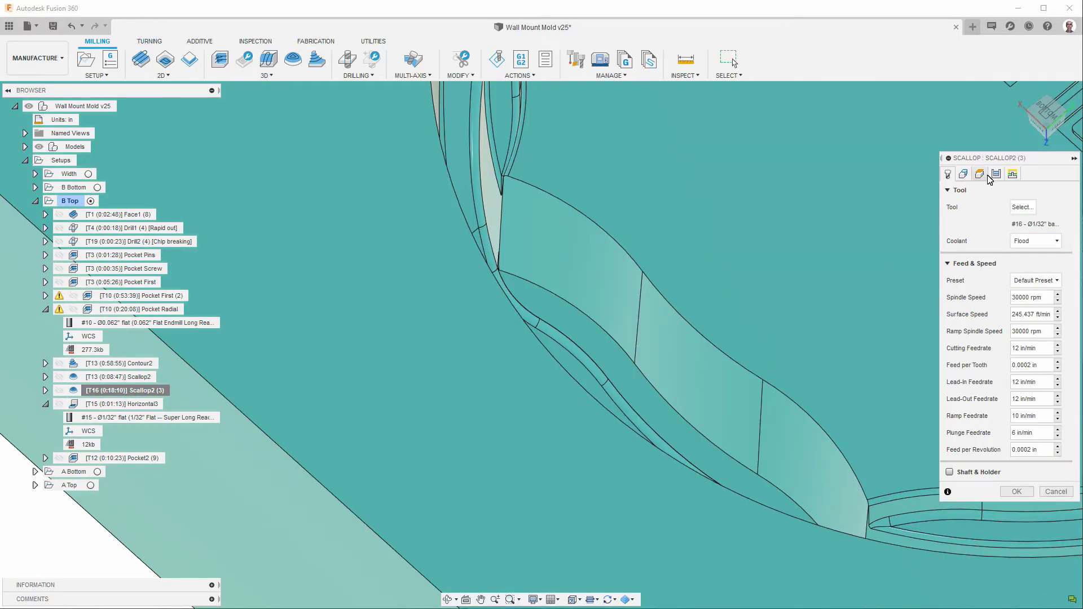
left_click(995, 175)
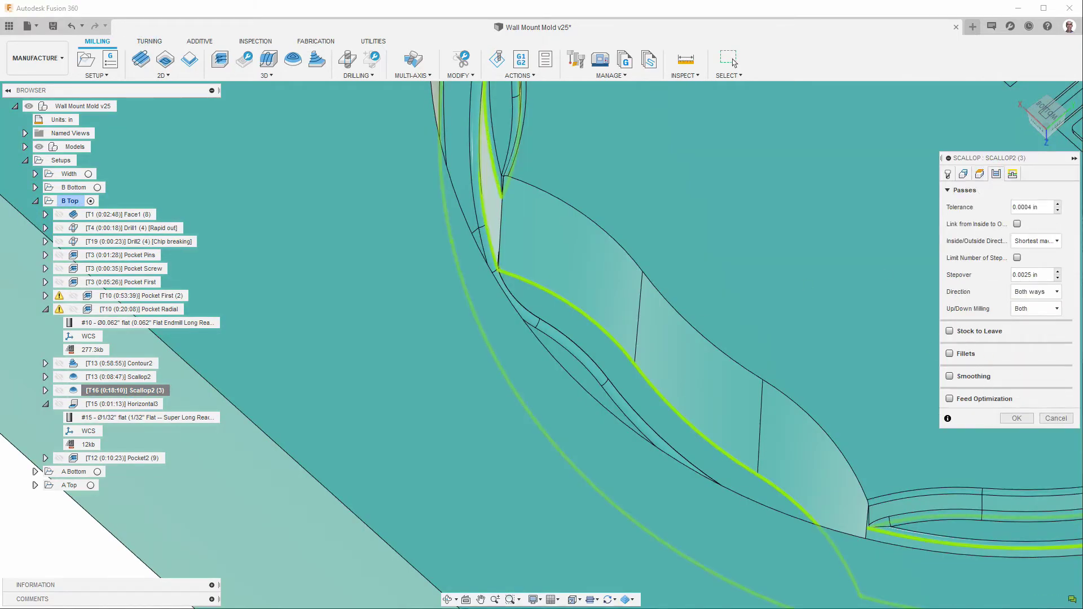
left_click(1069, 420)
scroll(528, 292, "up", 4)
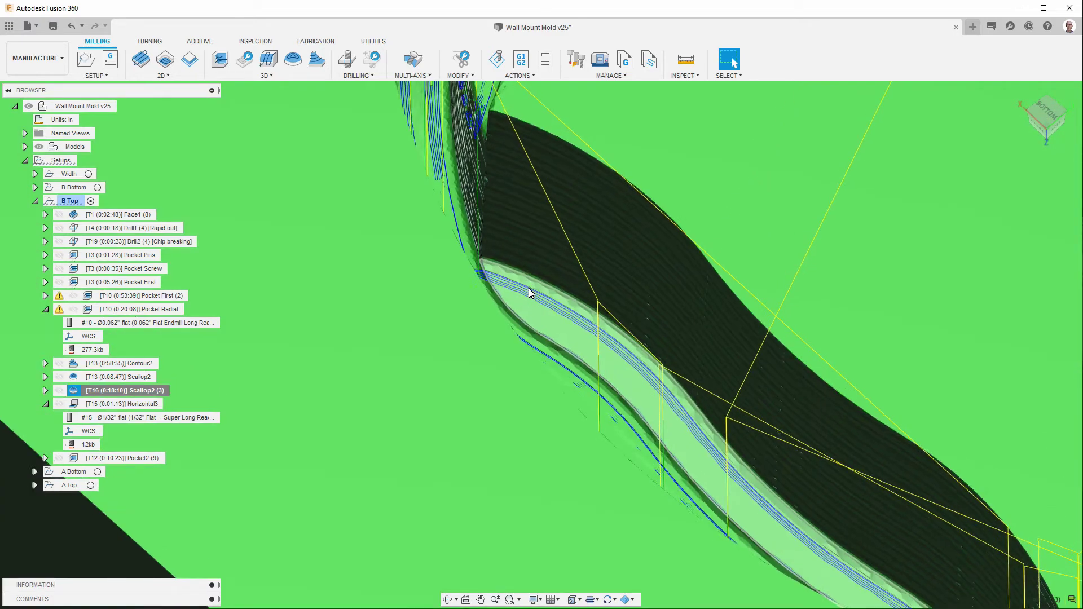
left_click(92, 405)
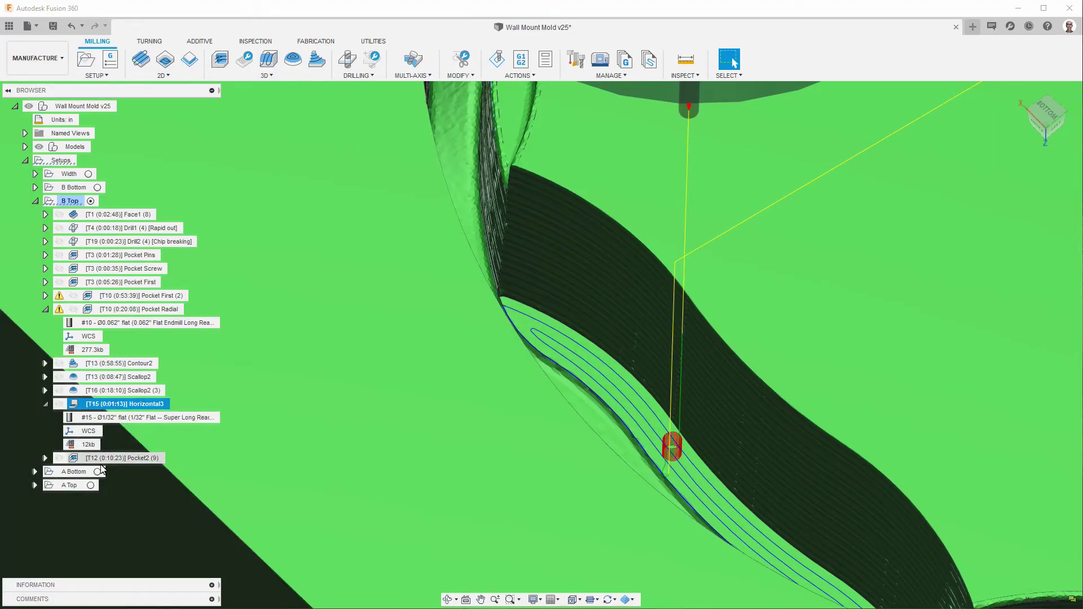
Open Horizontal3's settings (30000 rpm, 12 in/min) and compare with GWizard's 12.152 ipm.
right_click(105, 412)
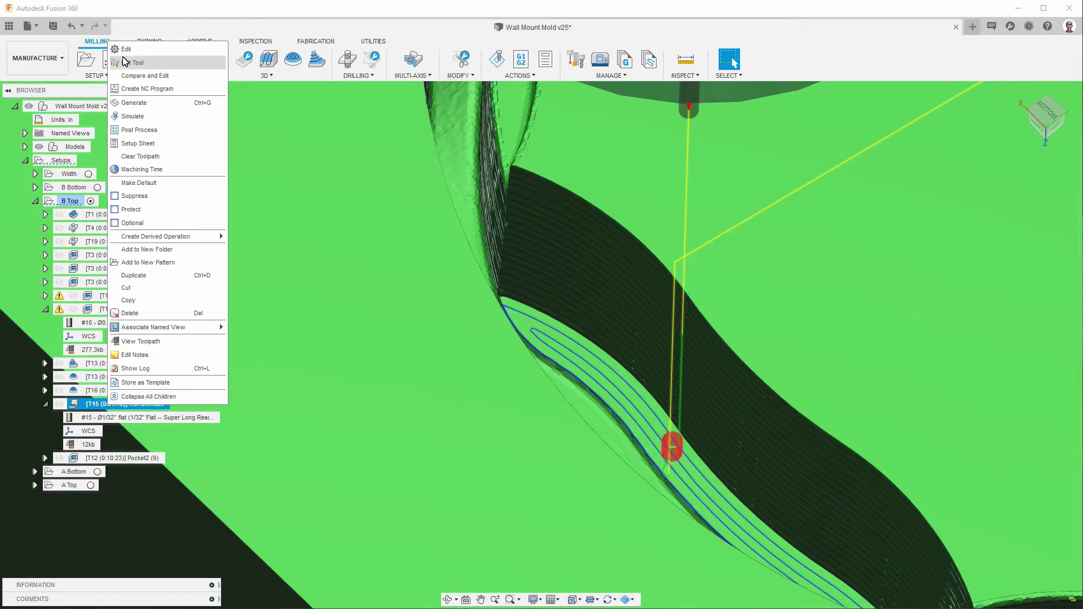
left_click(127, 54)
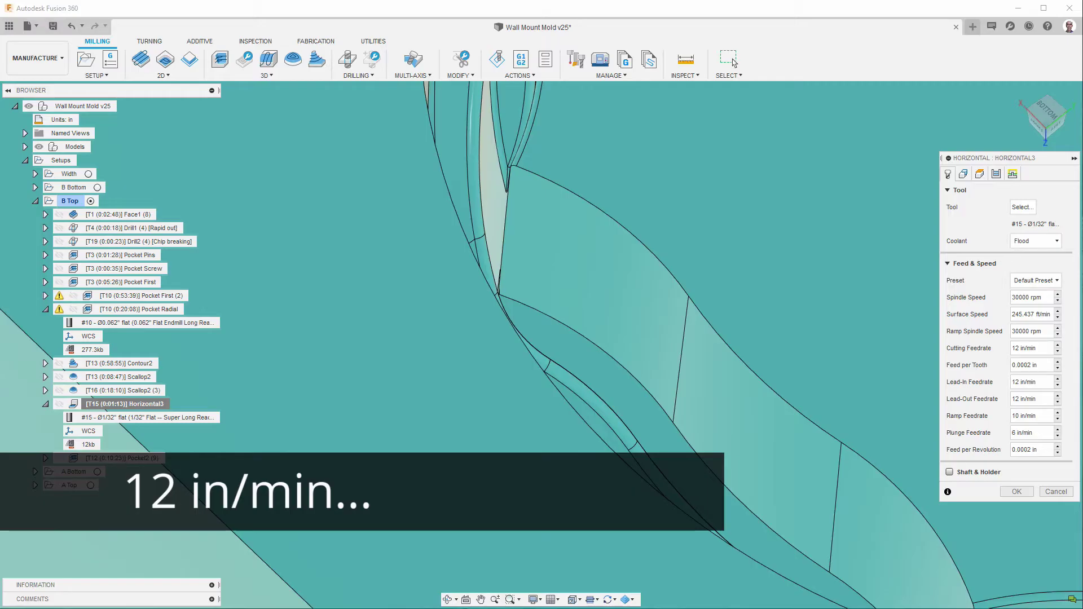
key("alt+Tab")
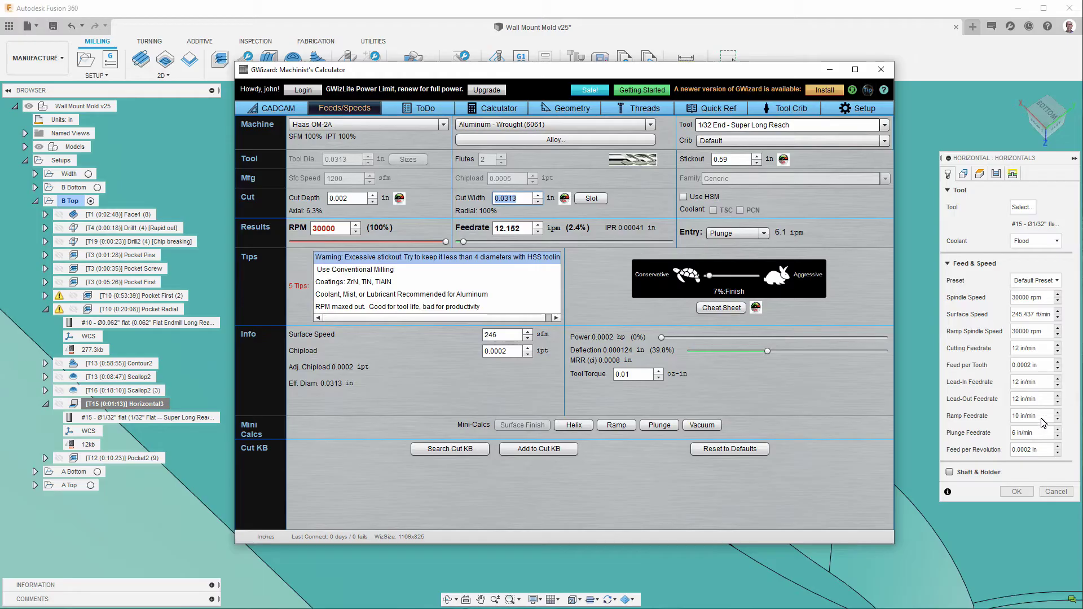
Bring the Fusion 360 mold model back in front of the GWizard calculator.
left_click(839, 41)
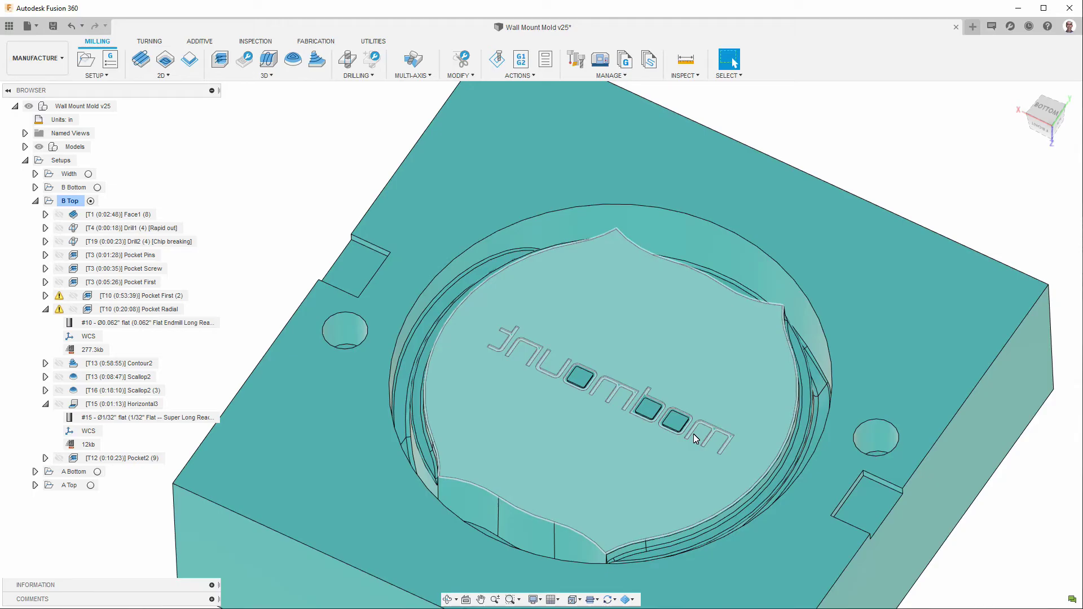
middle_click_drag(611, 471, 567, 441, "shift")
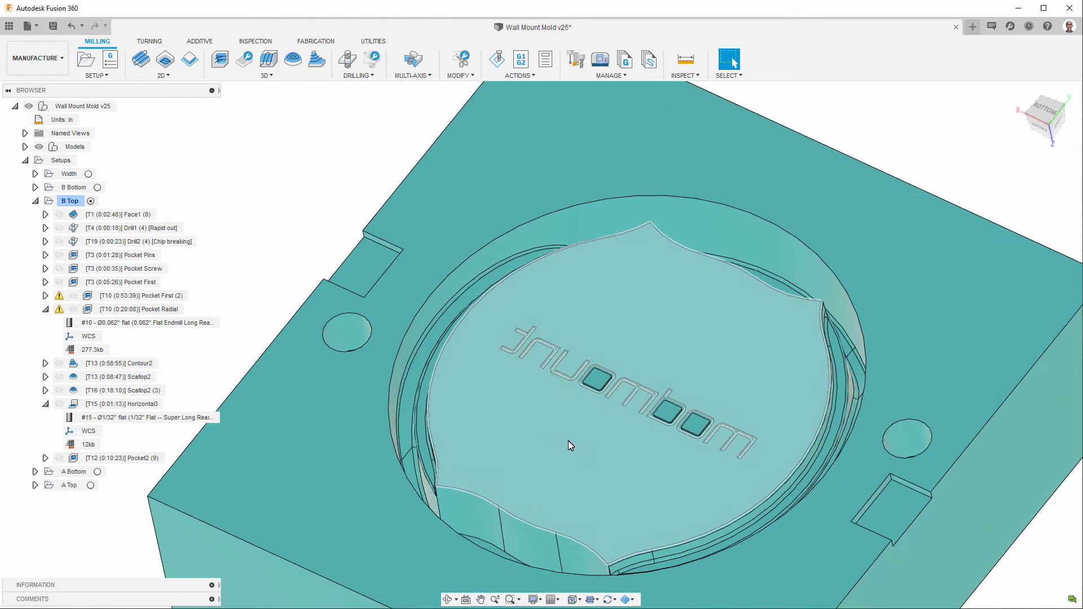
scroll(572, 344, "up", 4)
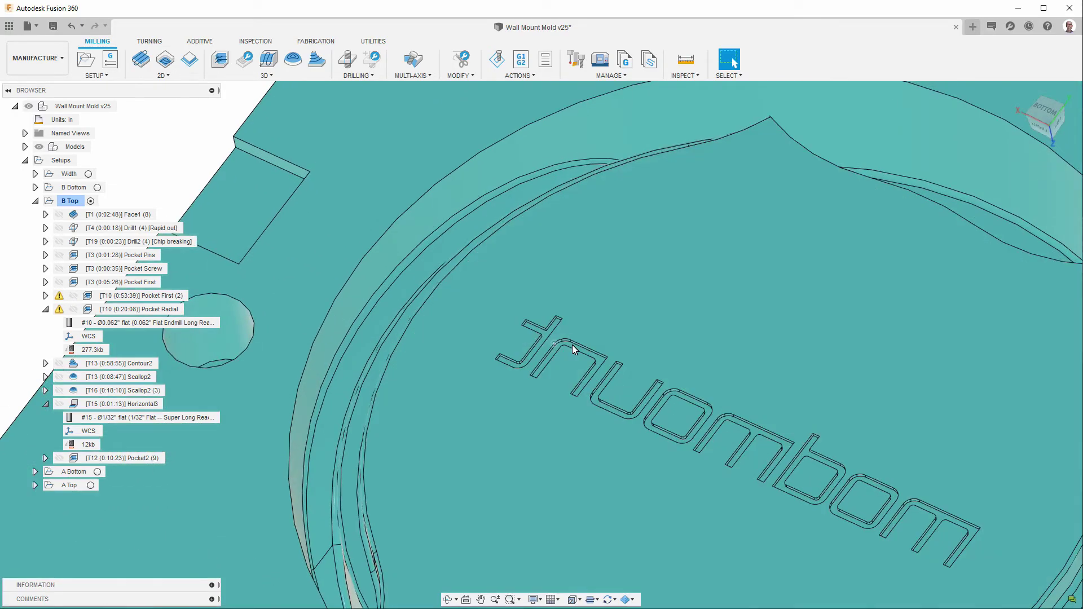
scroll(572, 344, "up", 3)
left_click(601, 303)
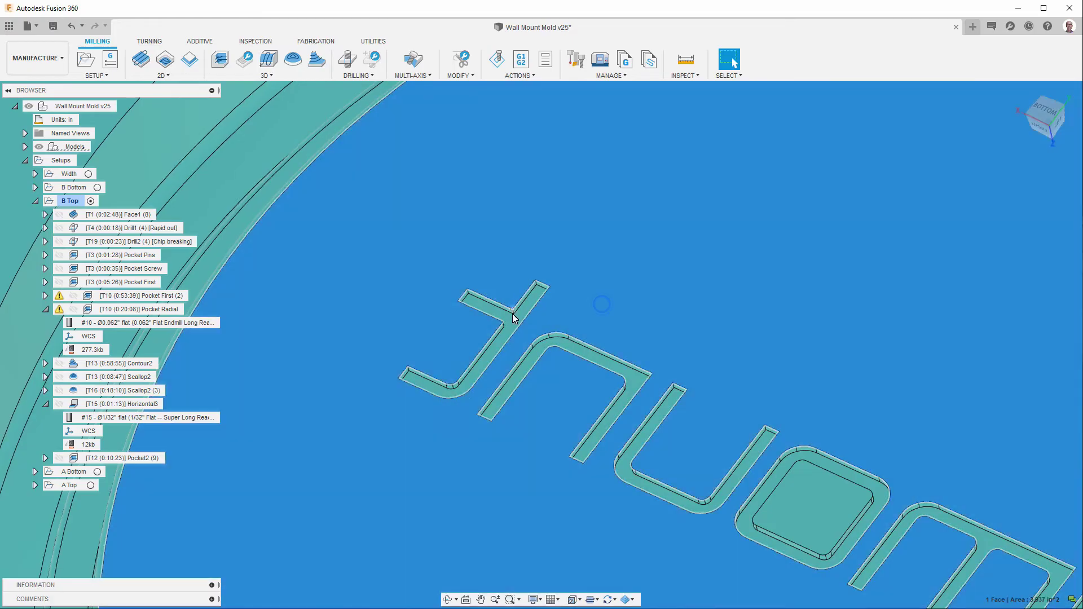
left_click(513, 318, "ctrl")
middle_click_drag(513, 318, 760, 473, "shift")
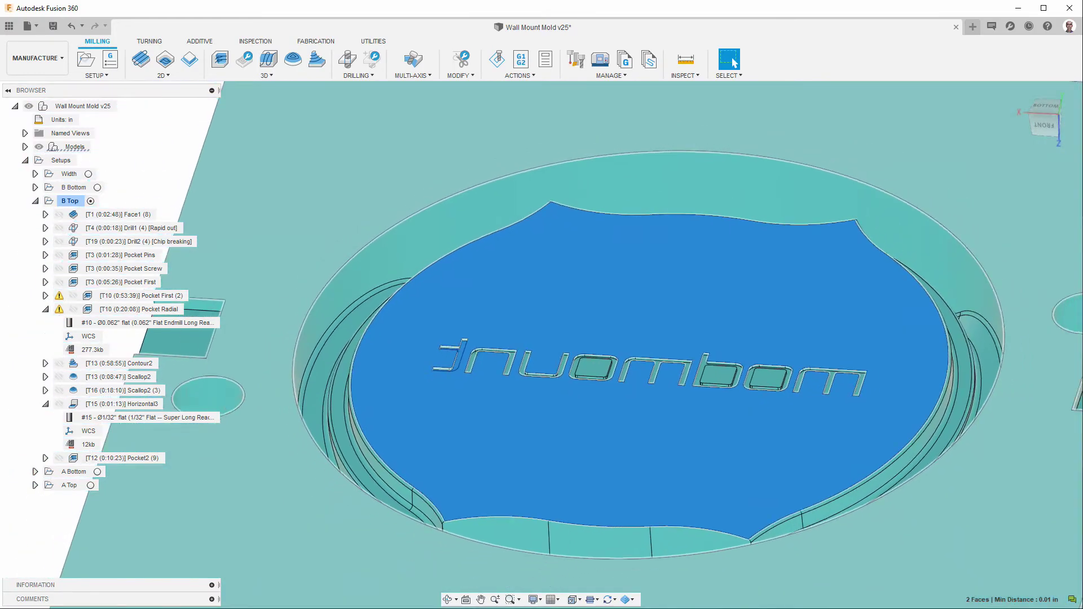
scroll(547, 316, "down", 5)
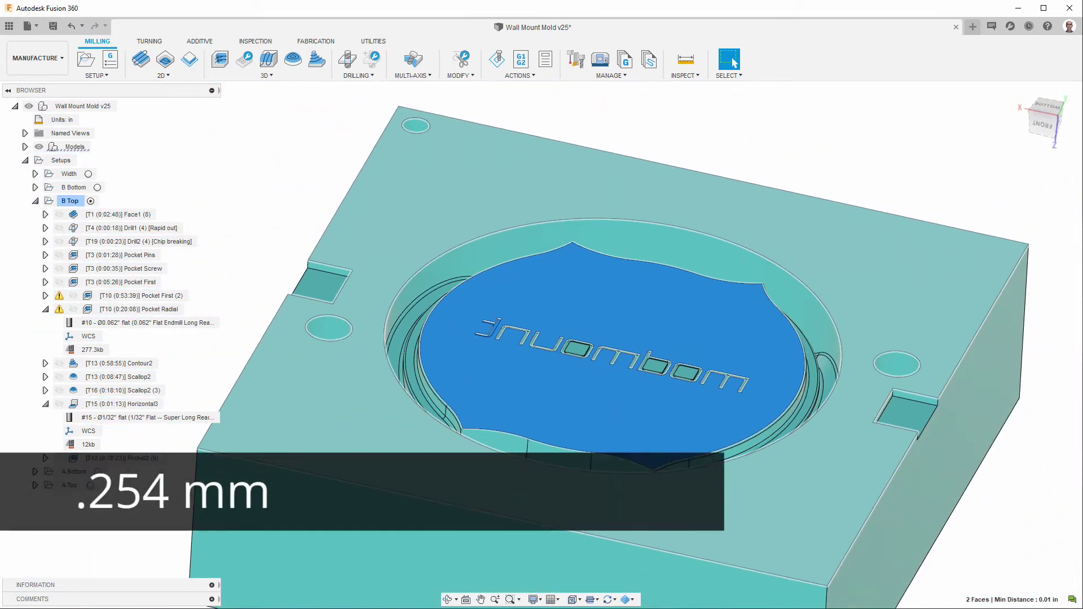
scroll(609, 355, "up", 1)
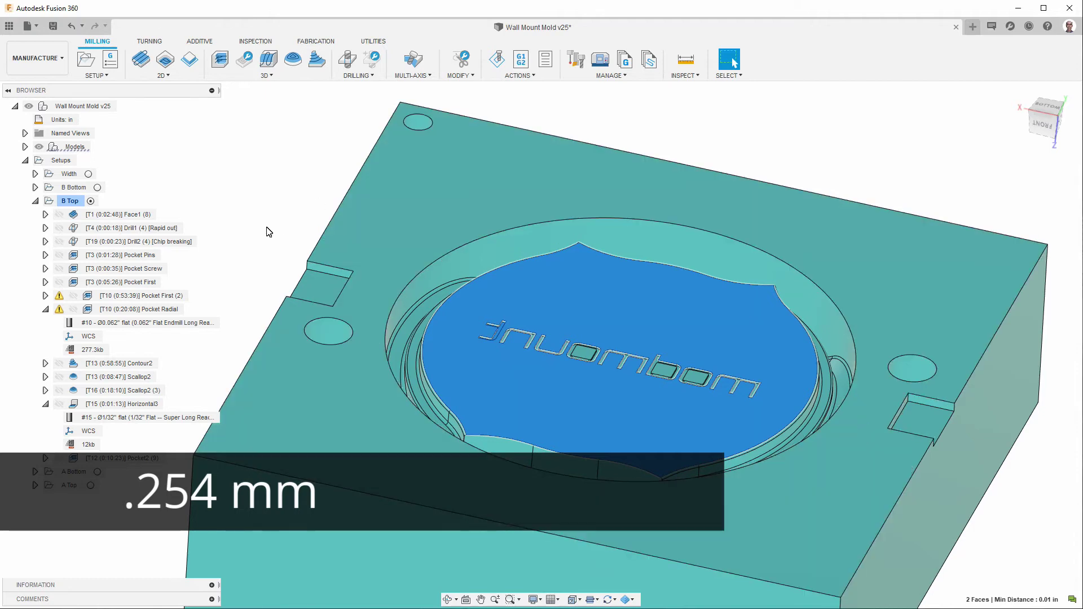
left_click(266, 211)
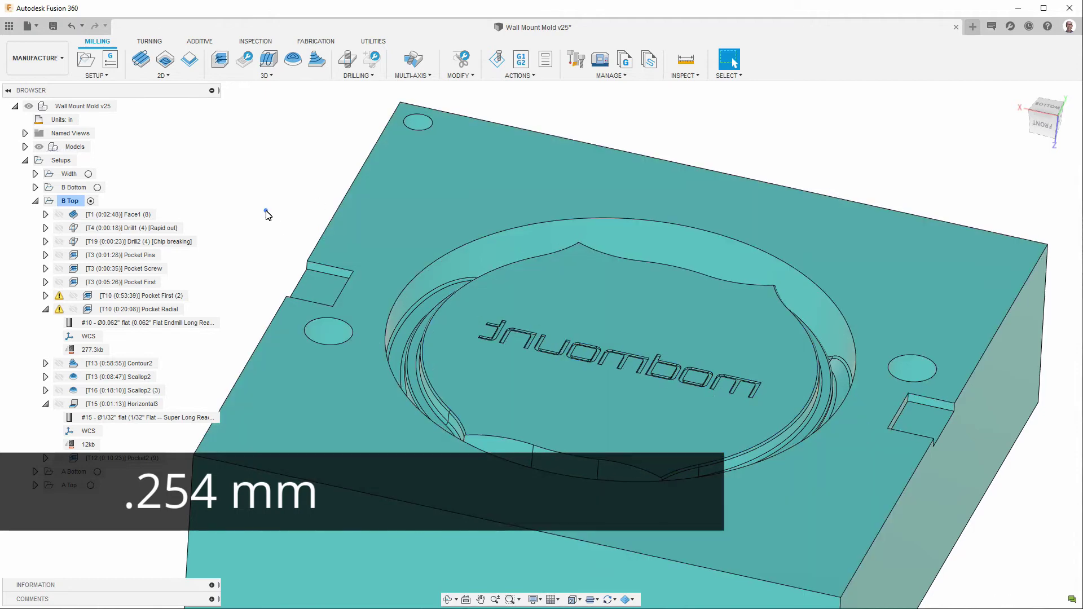
scroll(265, 211, "up", 5)
scroll(265, 211, "up", 2)
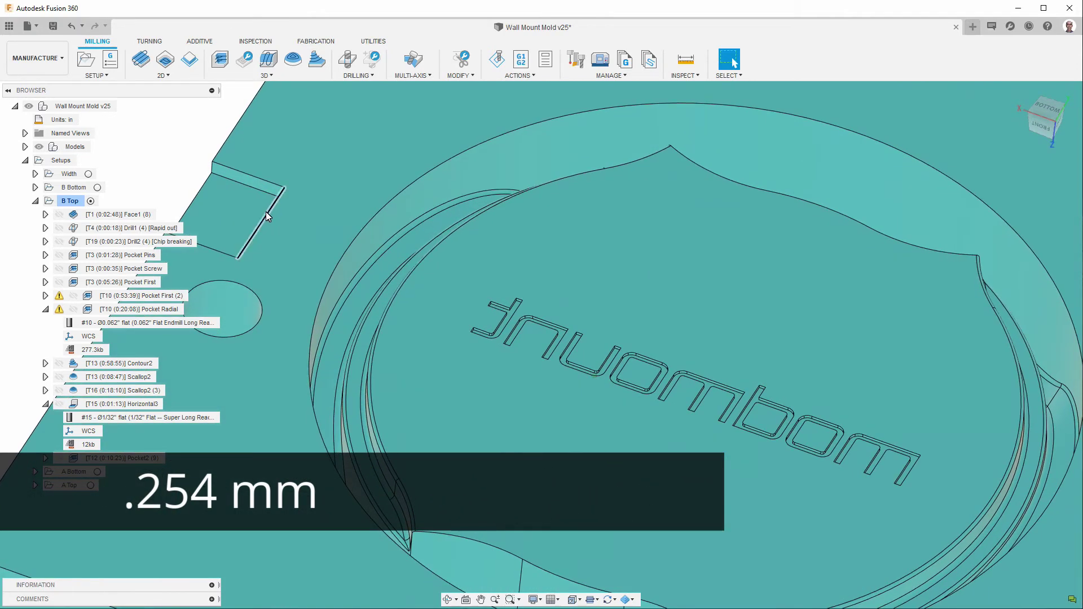
scroll(265, 211, "up", 2)
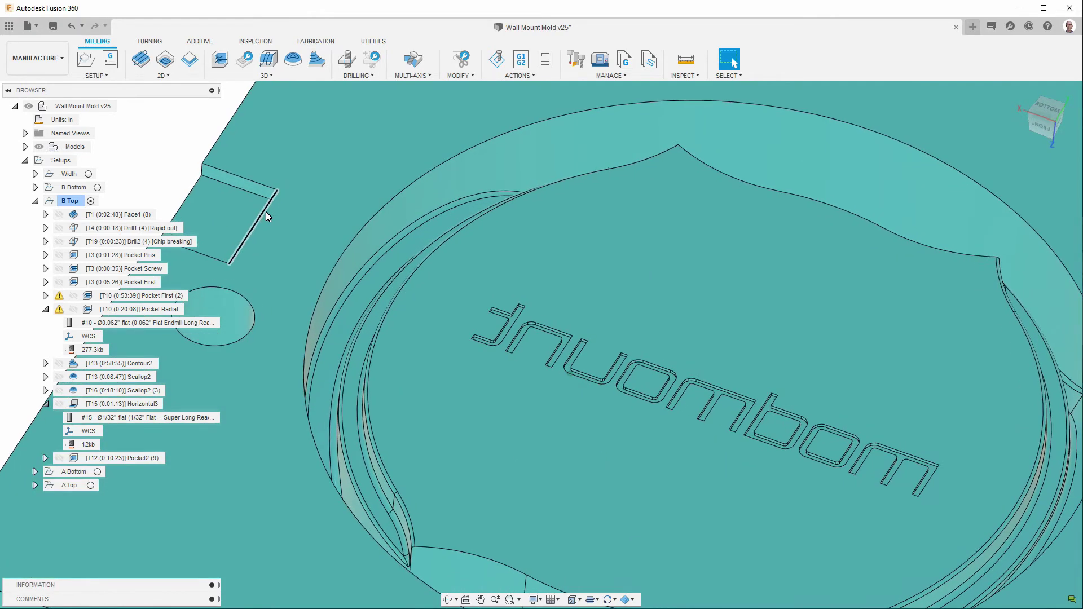
scroll(525, 328, "up", 4)
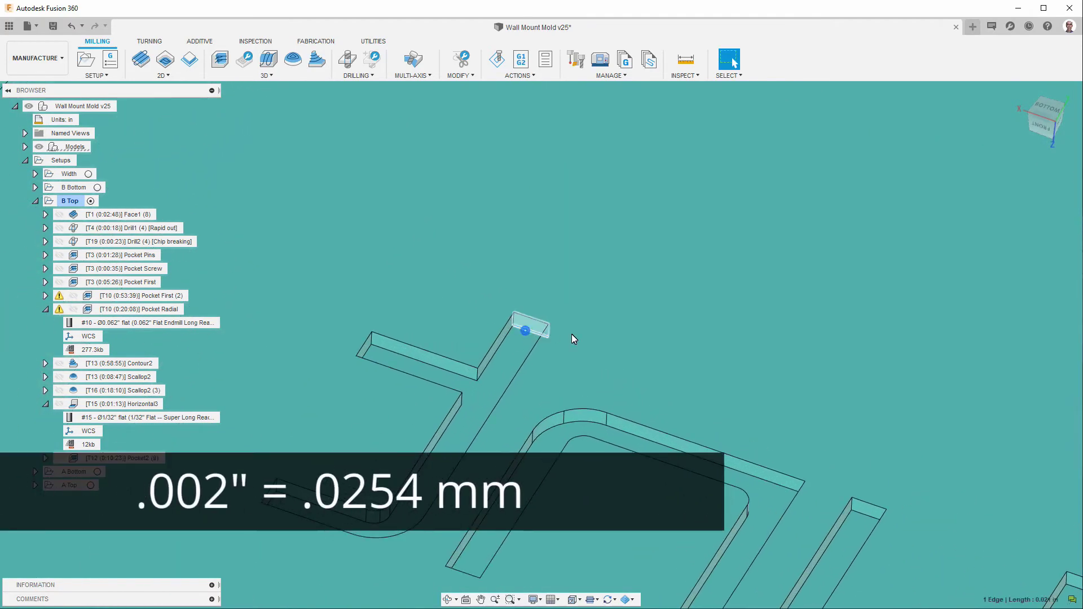
scroll(570, 334, "down", 5)
scroll(567, 442, "up", 5)
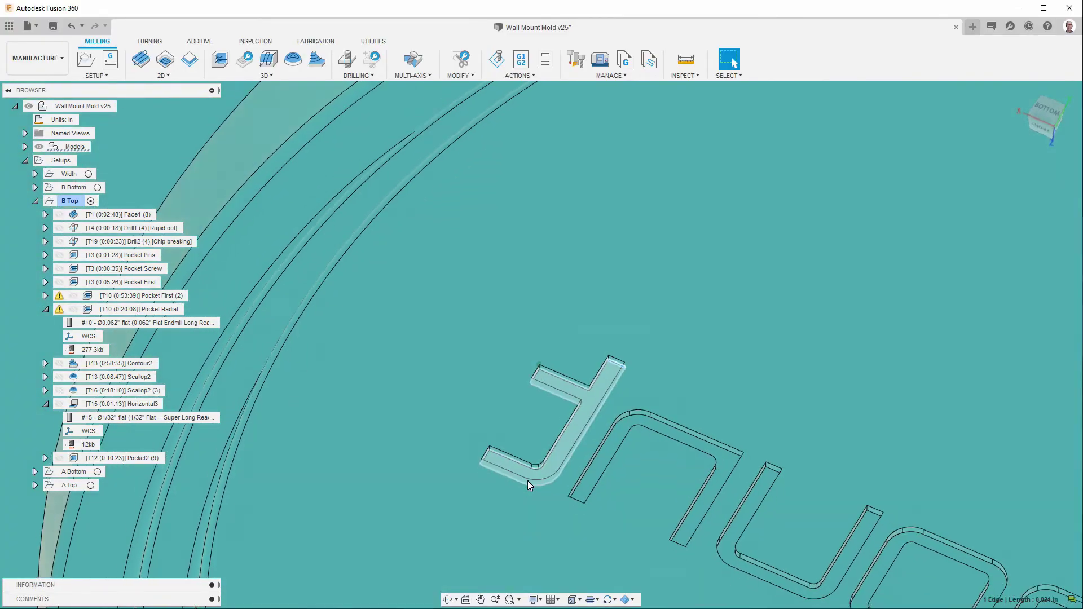
scroll(527, 481, "down", 4)
scroll(597, 370, "up", 4)
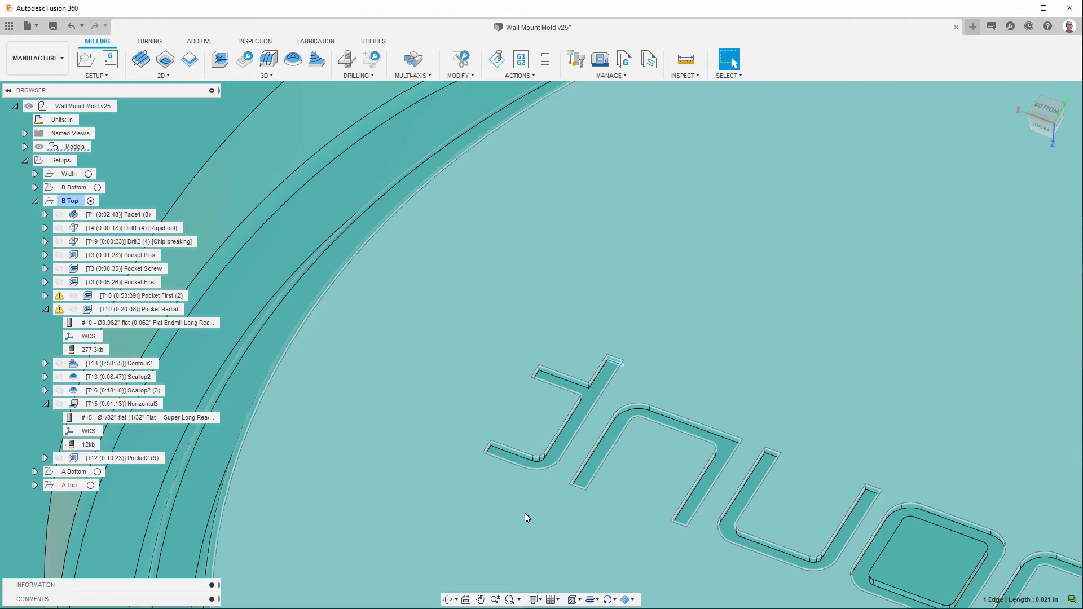
scroll(528, 514, "down", 5)
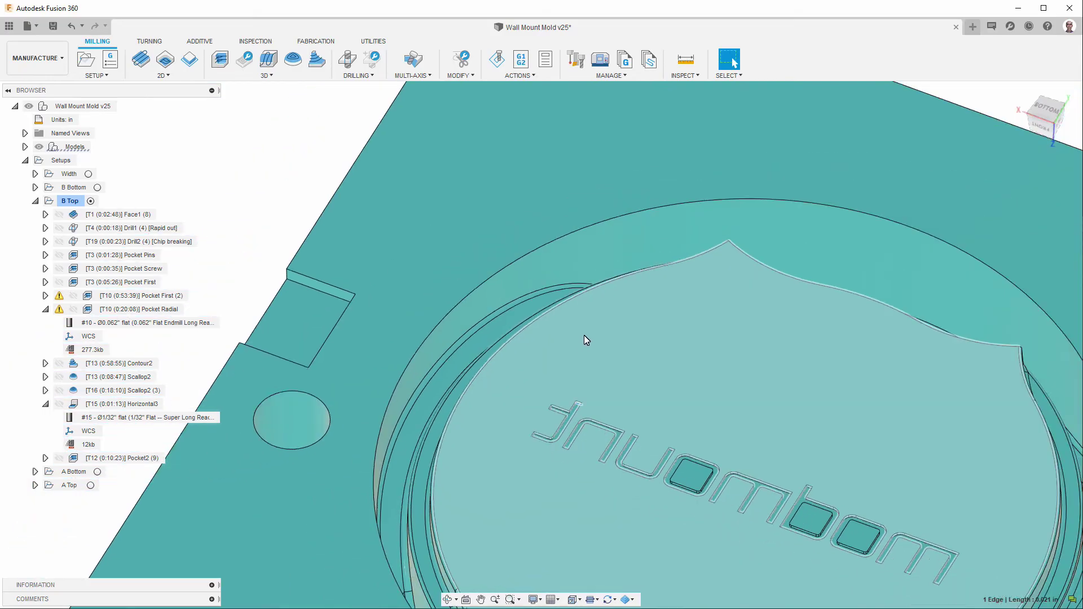
scroll(583, 335, "down", 3)
left_click(352, 223)
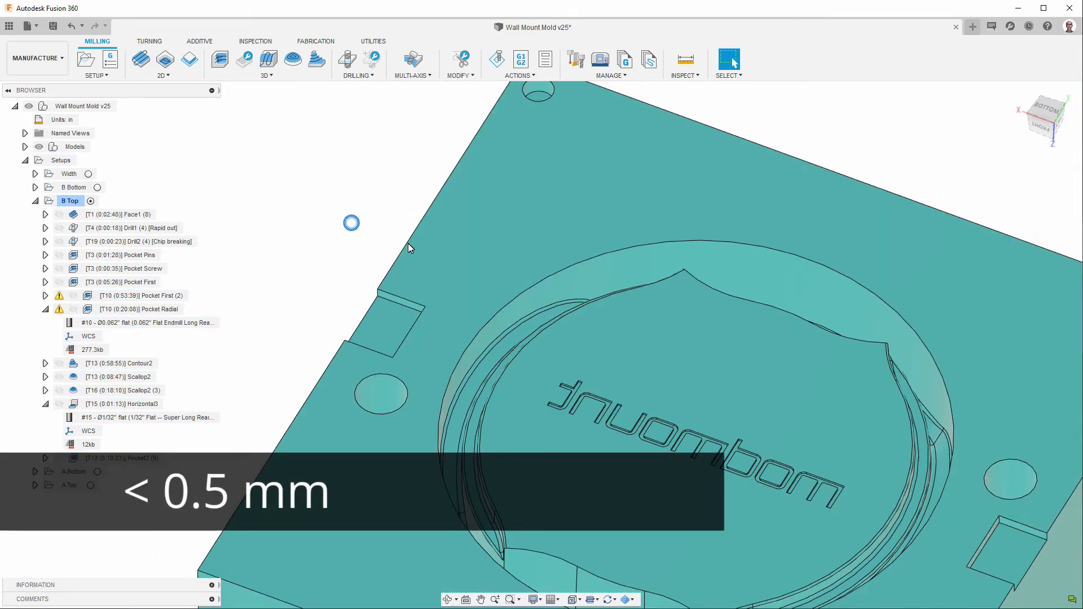
left_click(500, 66)
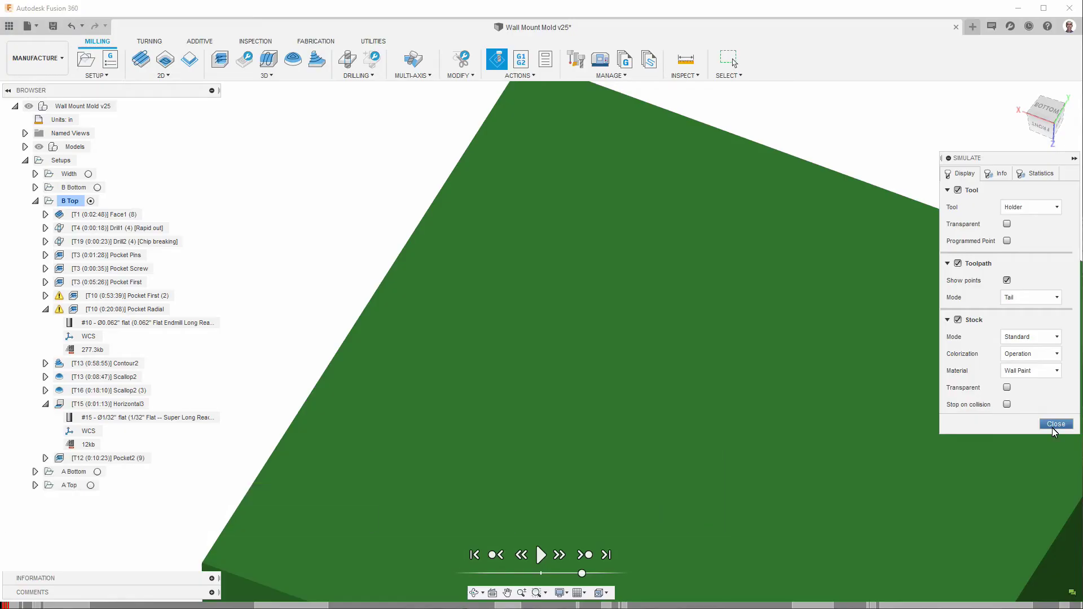
left_click(1053, 427)
left_click(576, 61)
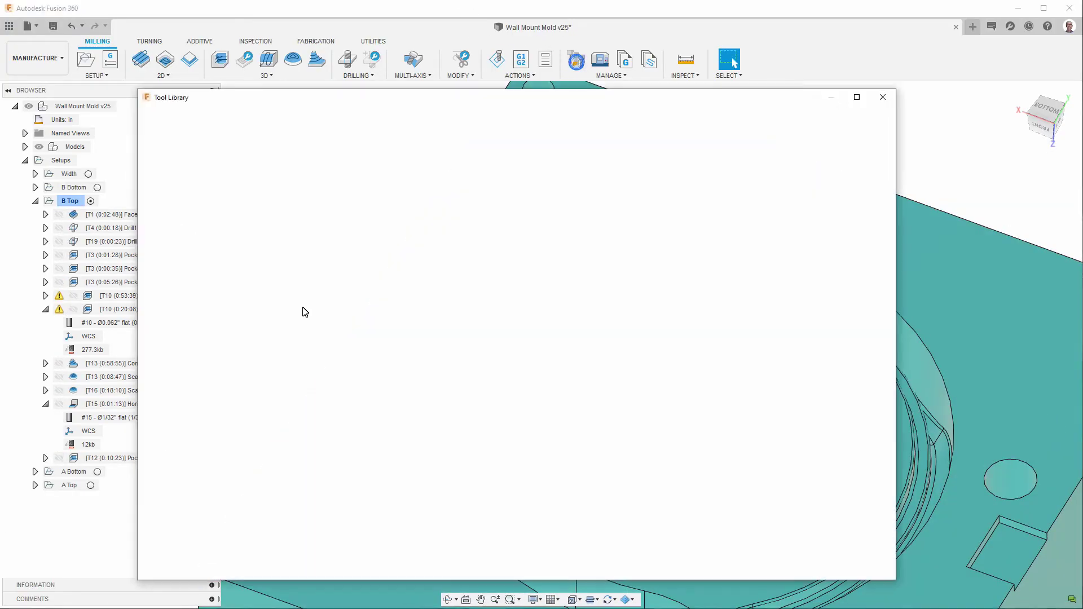
left_click(175, 220)
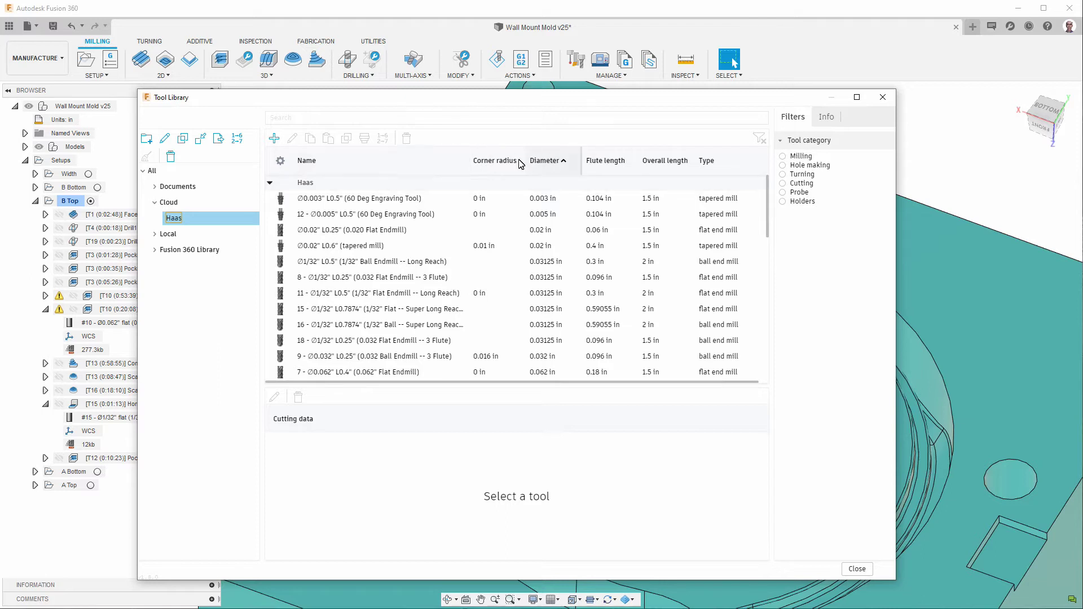
left_click(370, 214)
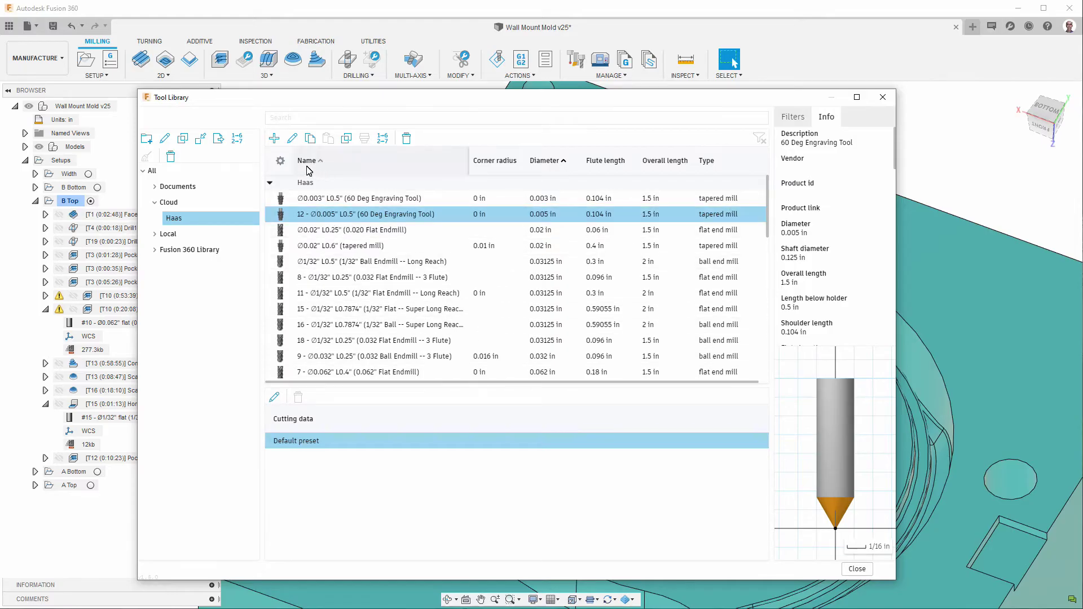
left_click(288, 139)
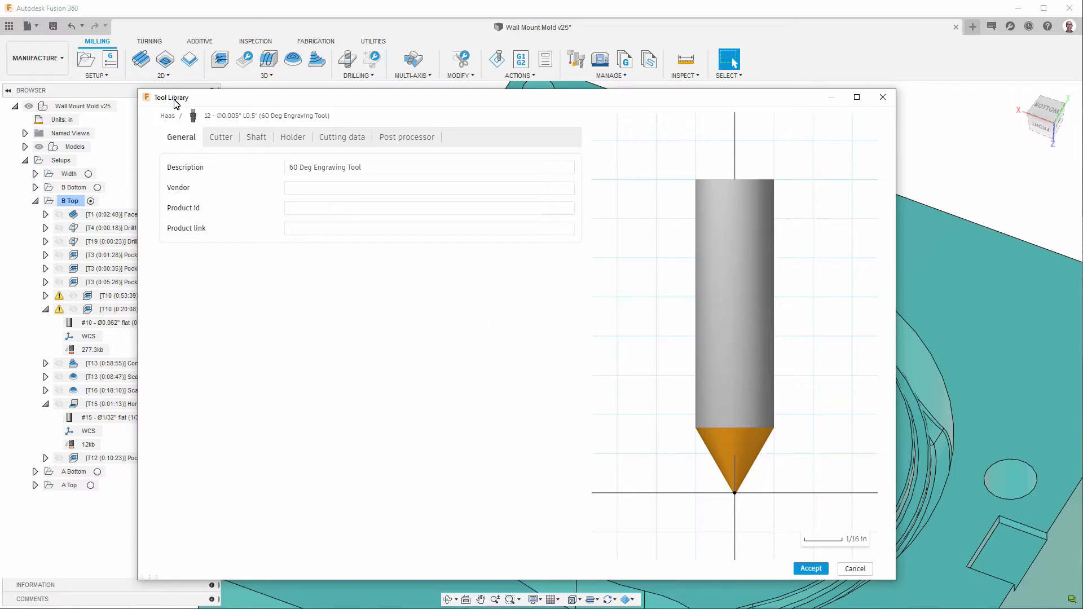
left_click(220, 141)
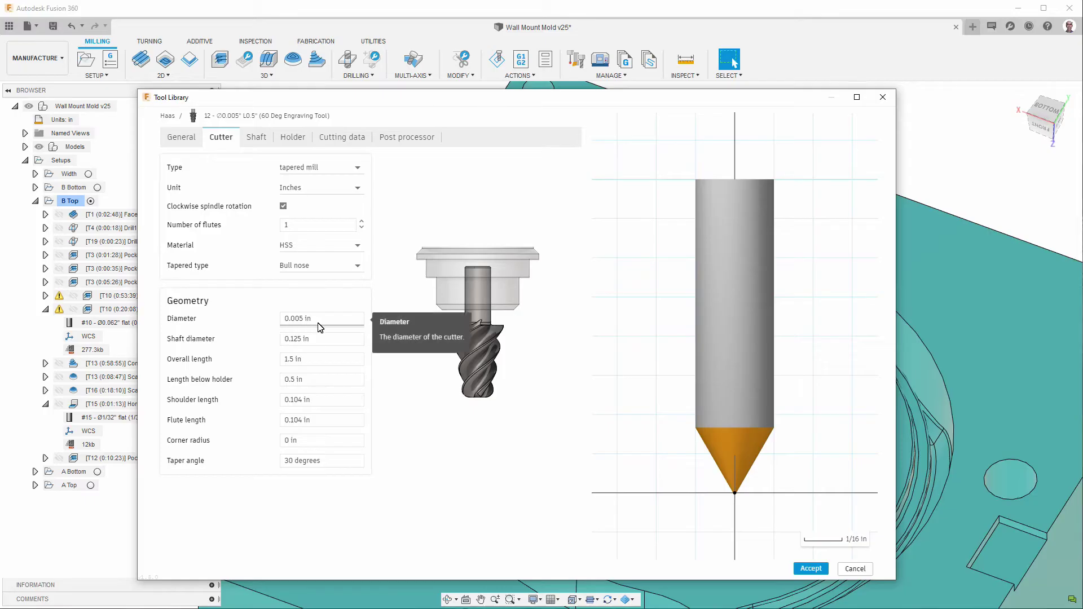
left_click(854, 569)
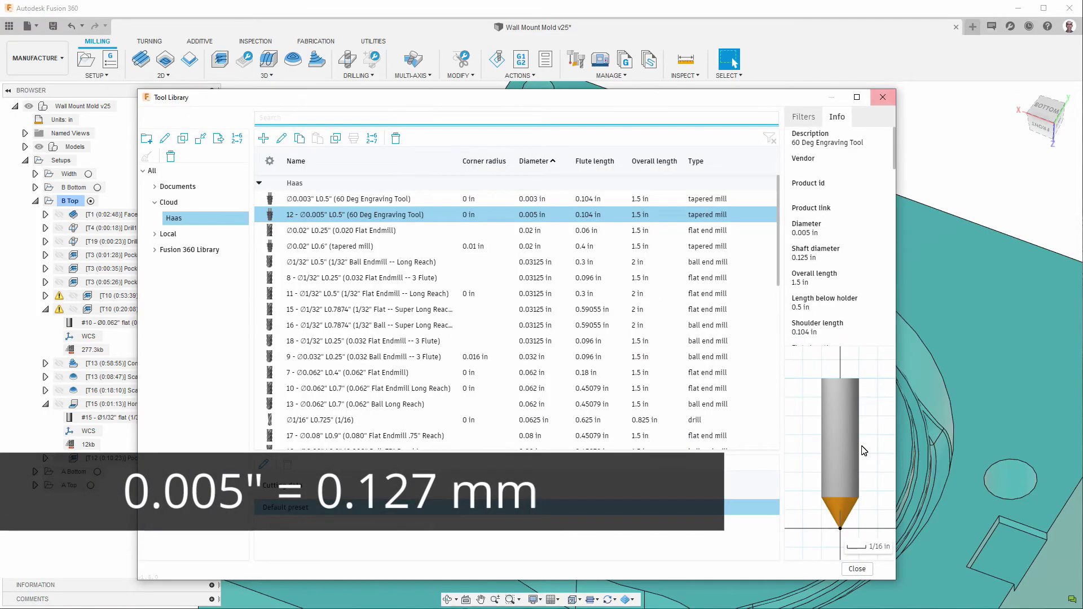
left_click(856, 569)
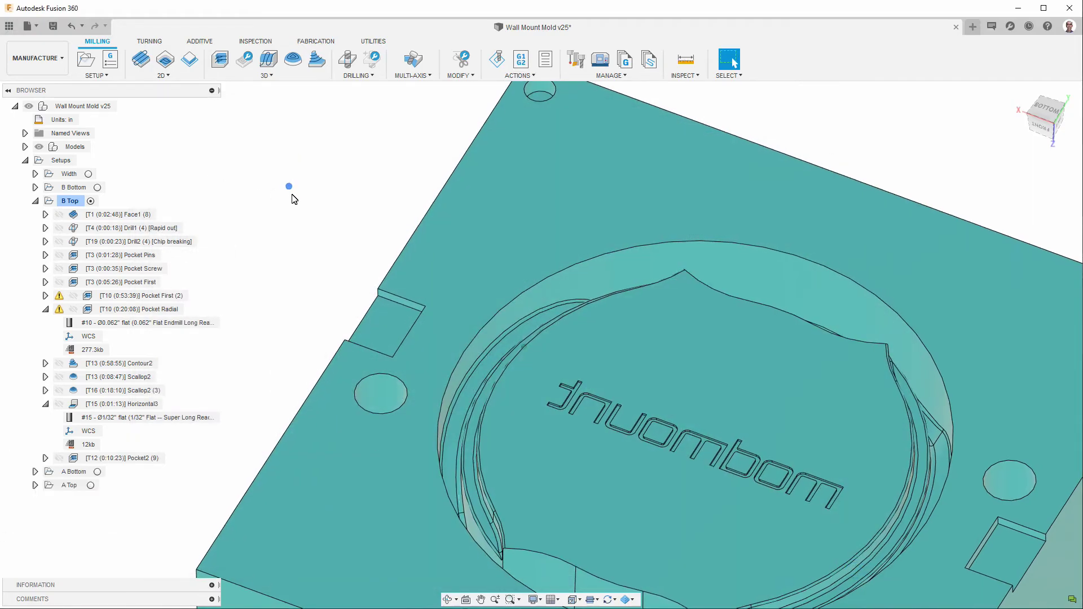
Show the [T12] Pocket2 toolpath and zoom into its offset passes inside the engraved letters.
scroll(297, 214, "up", 2)
middle_click_drag(297, 214, 215, 435, "shift")
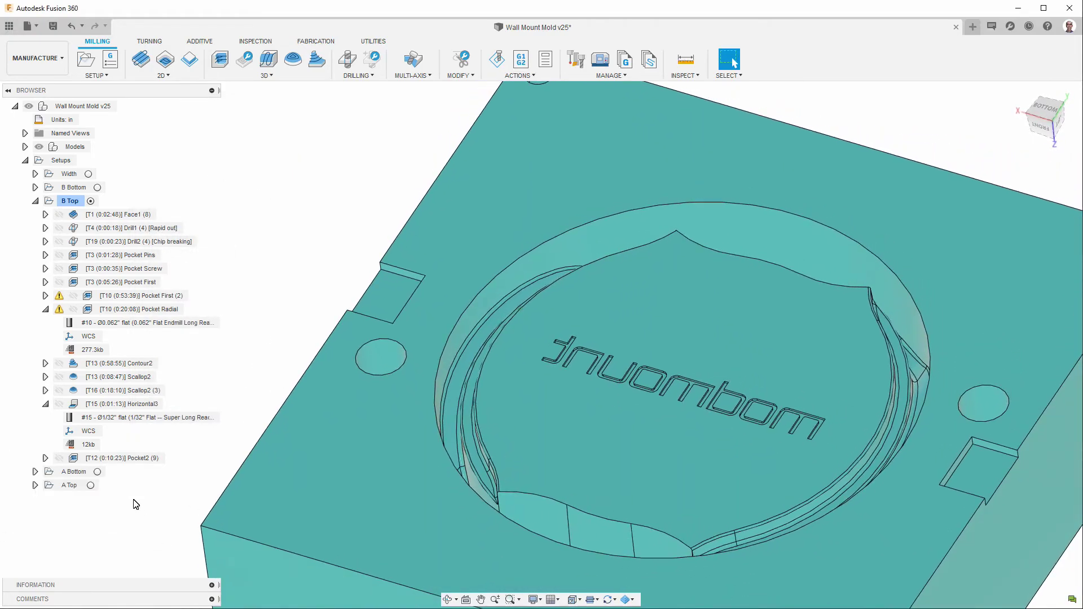
left_click(120, 458)
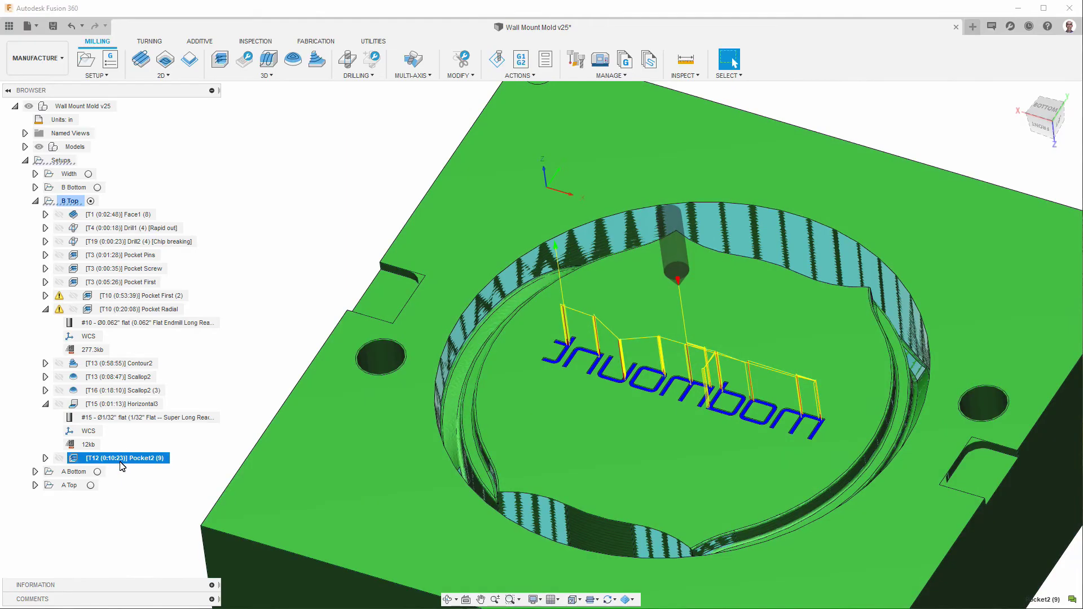
scroll(477, 333, "up", 10)
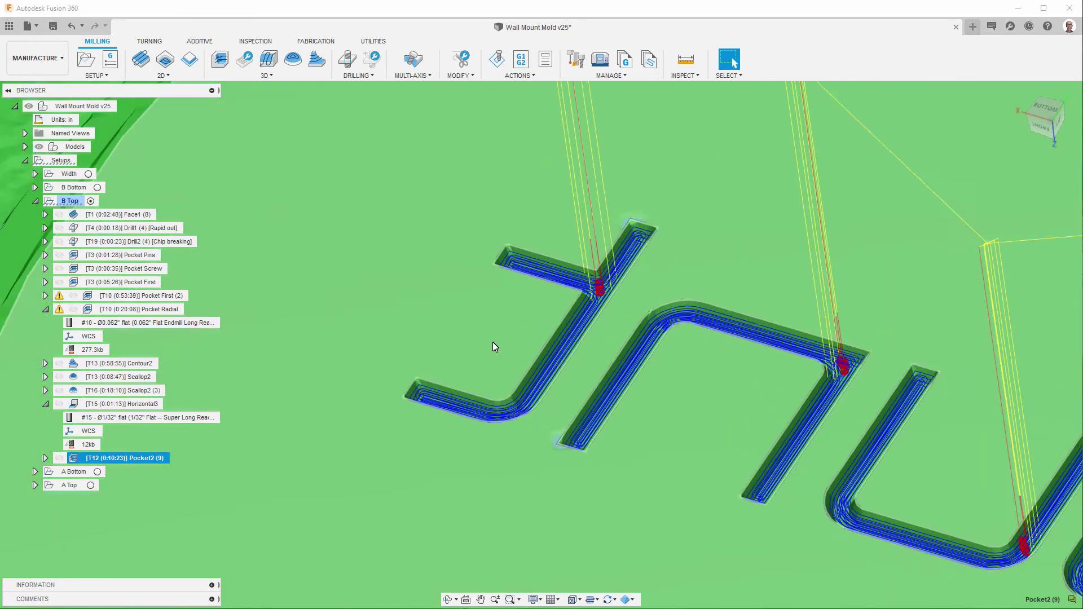
middle_click_drag(529, 361, 564, 444, "shift")
scroll(564, 442, "down", 10)
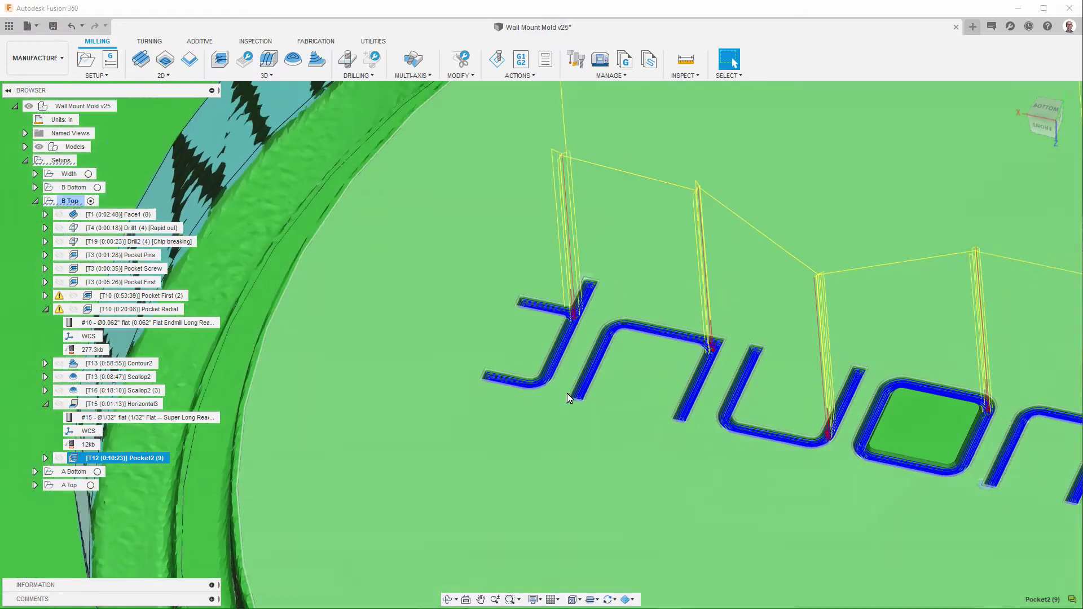
scroll(529, 379, "down", 5)
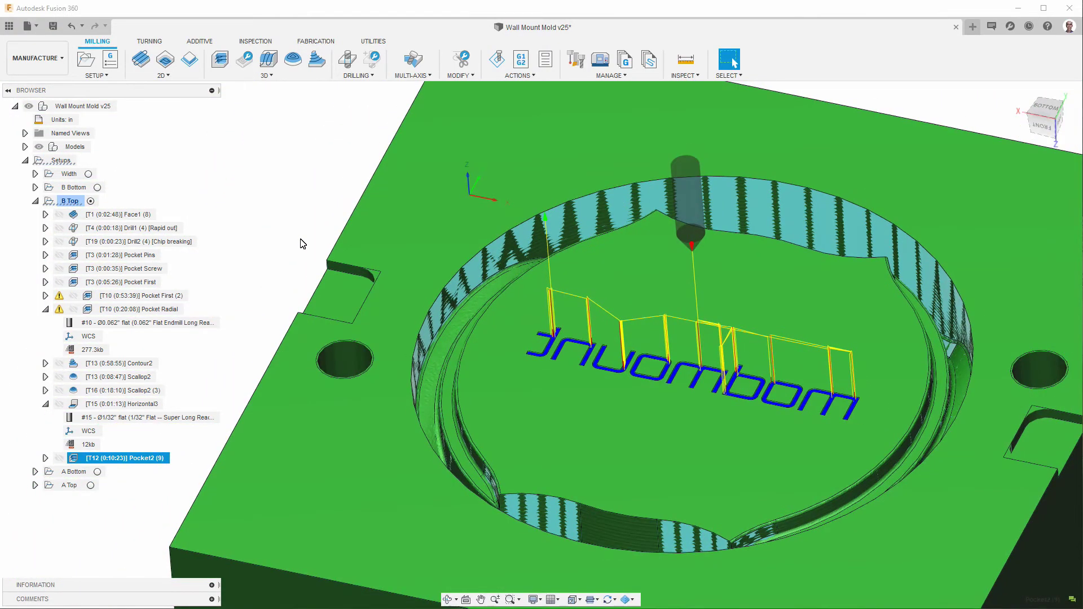
scroll(625, 404, "up", 10)
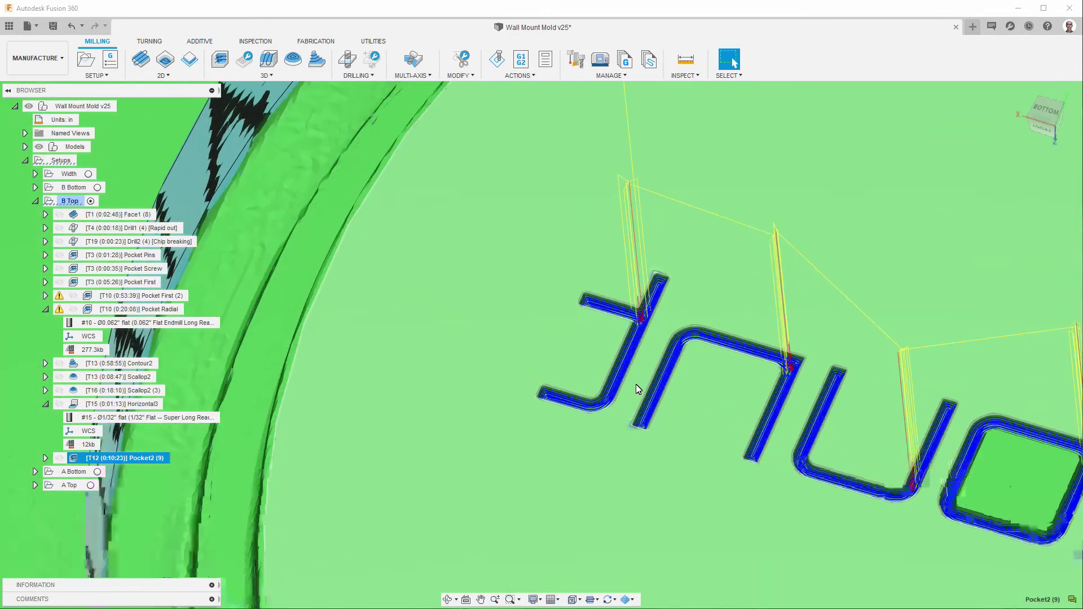
scroll(635, 385, "up", 8)
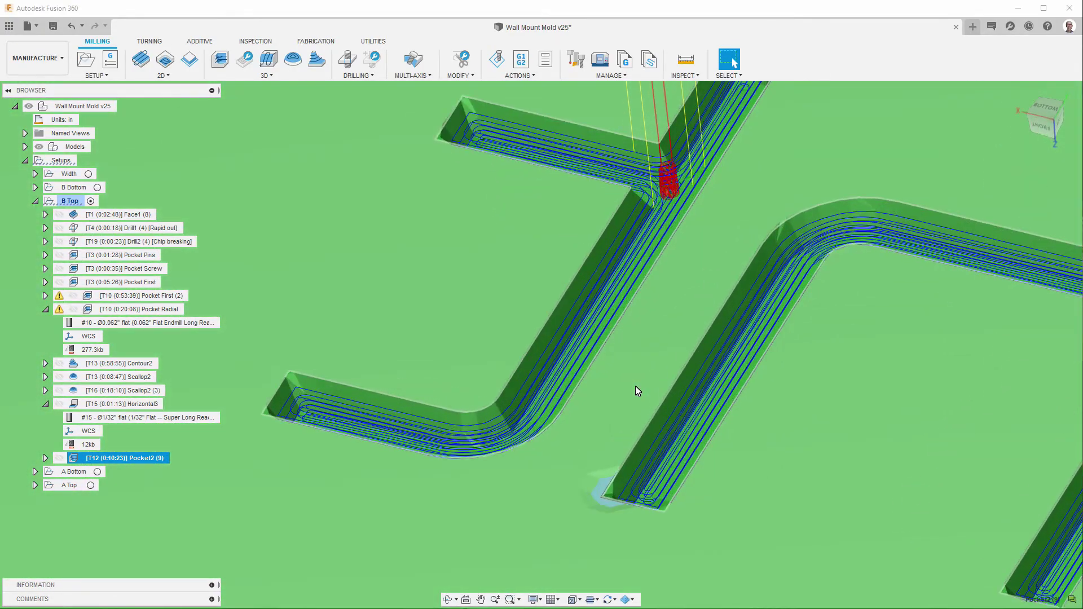